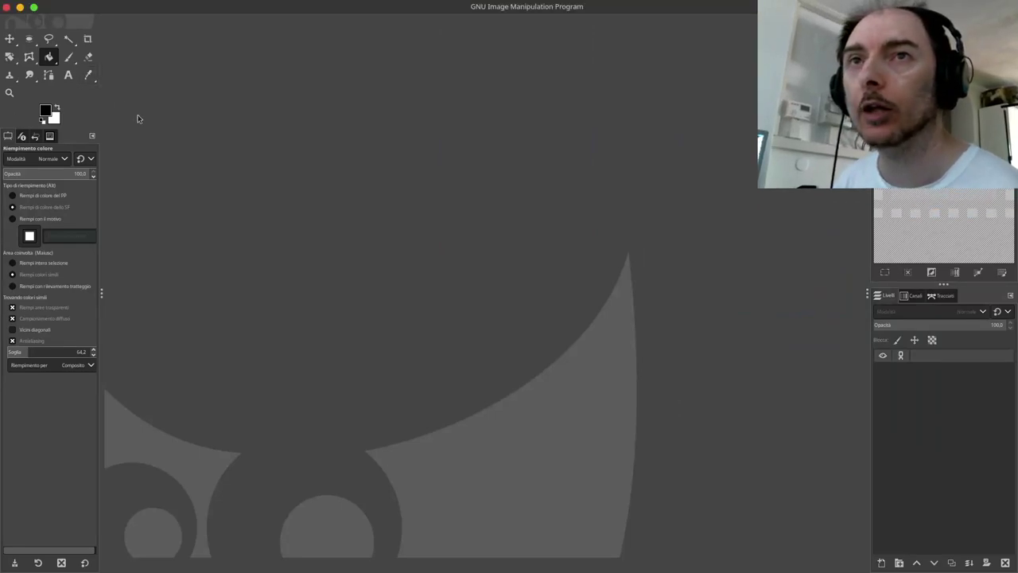
- Create a new white 1920×1080 px image from File > New
left_click(77, 8)
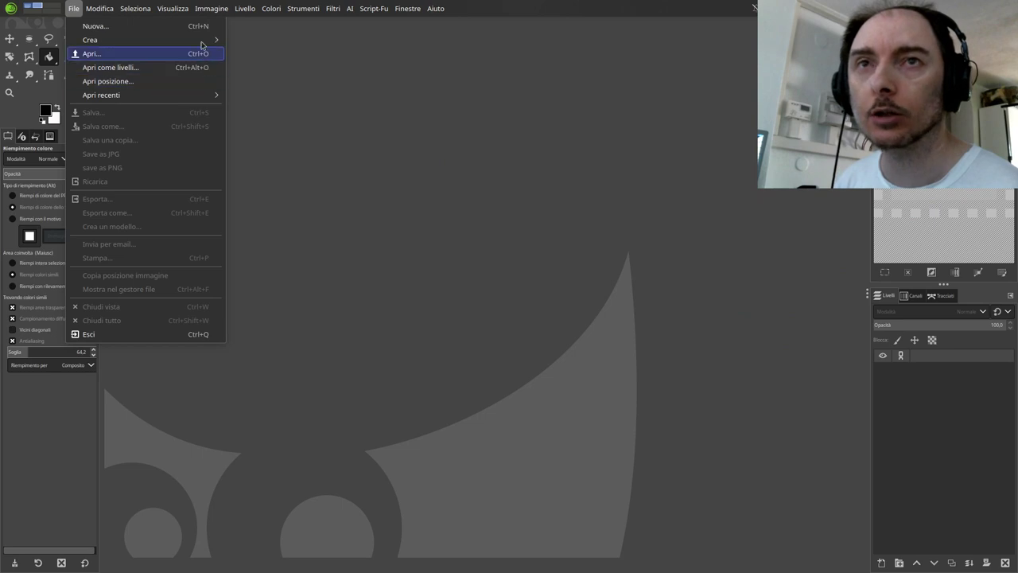
left_click(203, 27)
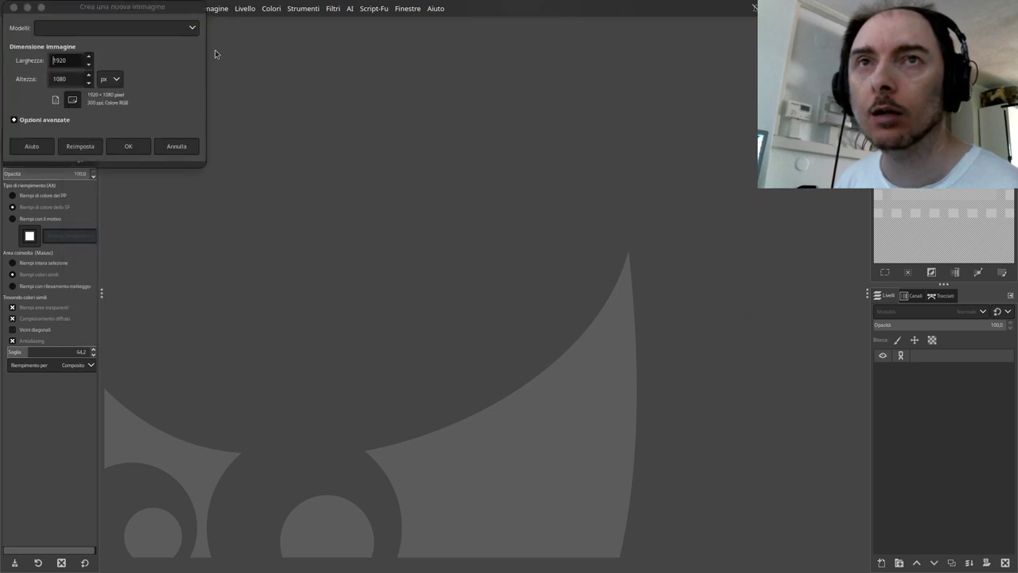
left_click(128, 146)
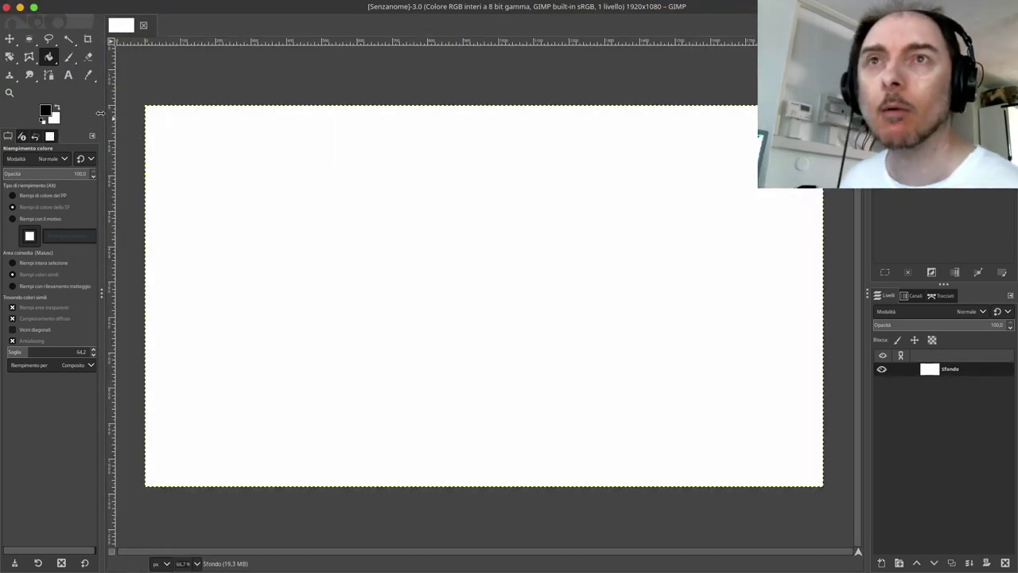
- Paint a few test Paintbrush dabs and strokes across the canvas, then undo them
left_click(70, 58)
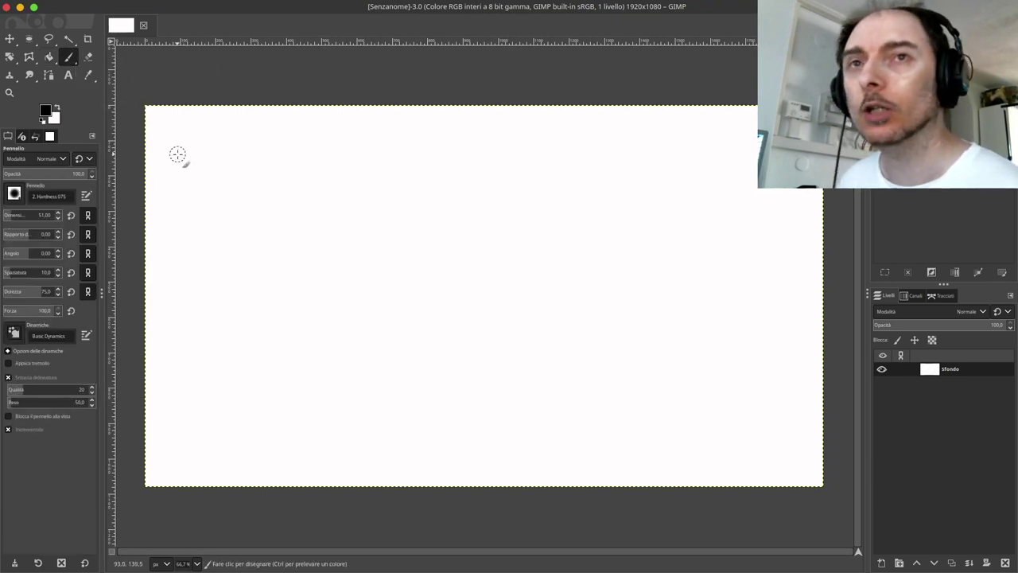
left_click(177, 154)
left_click(177, 154)
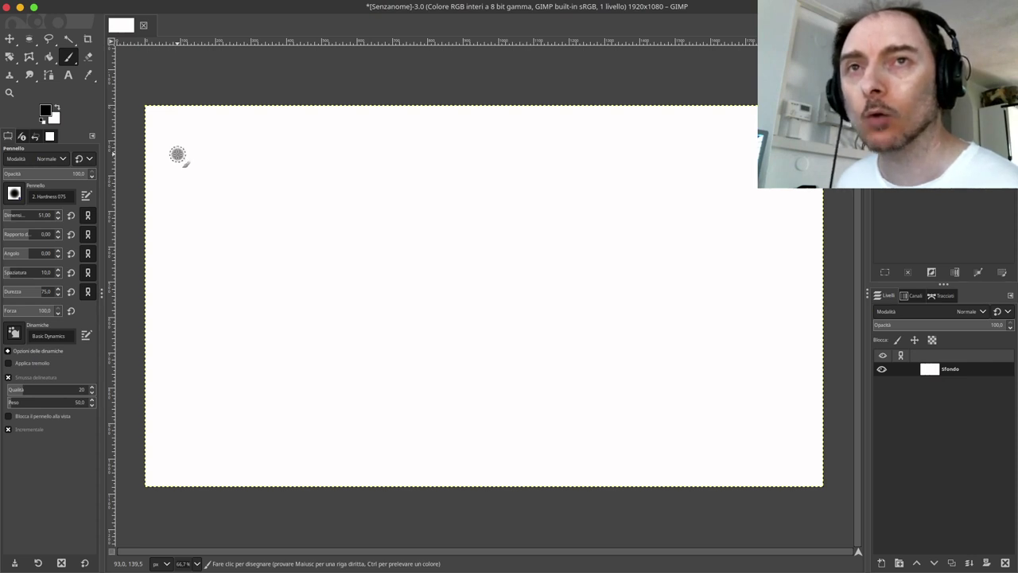
mouse_move(177, 154)
left_mouse_down()
mouse_move(250, 173)
mouse_move(769, 191)
left_mouse_up()
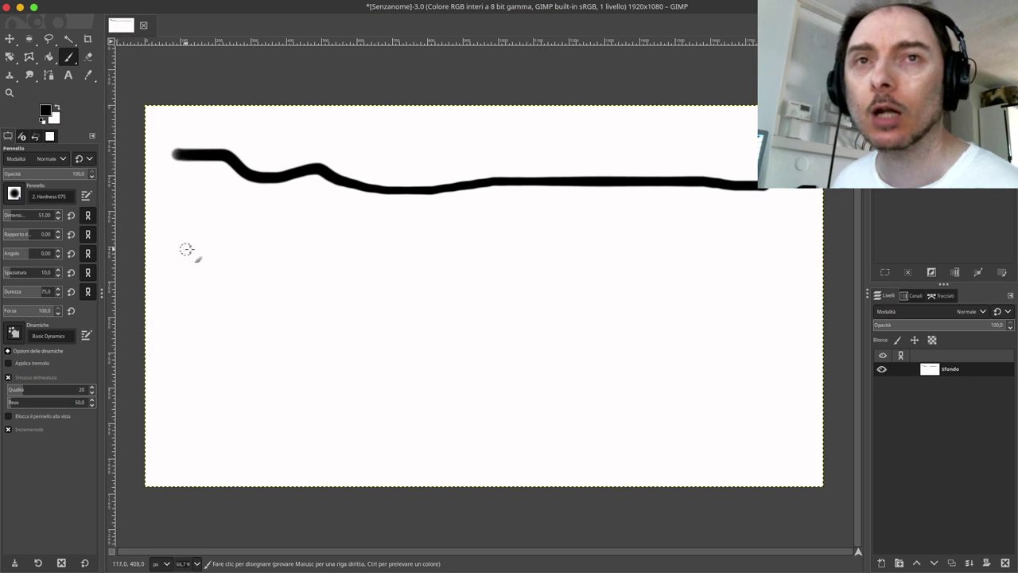
left_click_drag(190, 250, 740, 256)
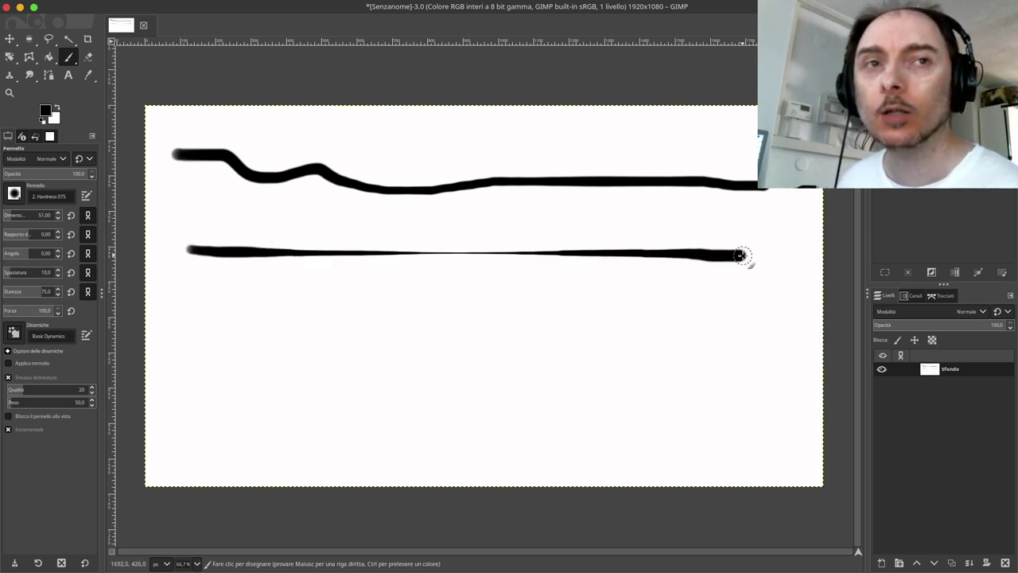
key("ctrl+z")
key("ctrl+z")
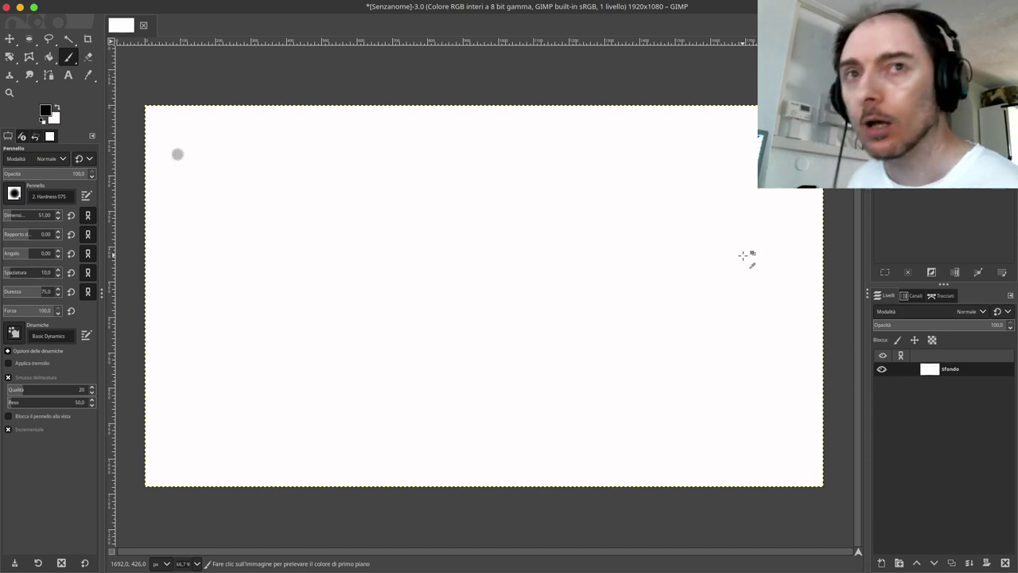
key("ctrl+z")
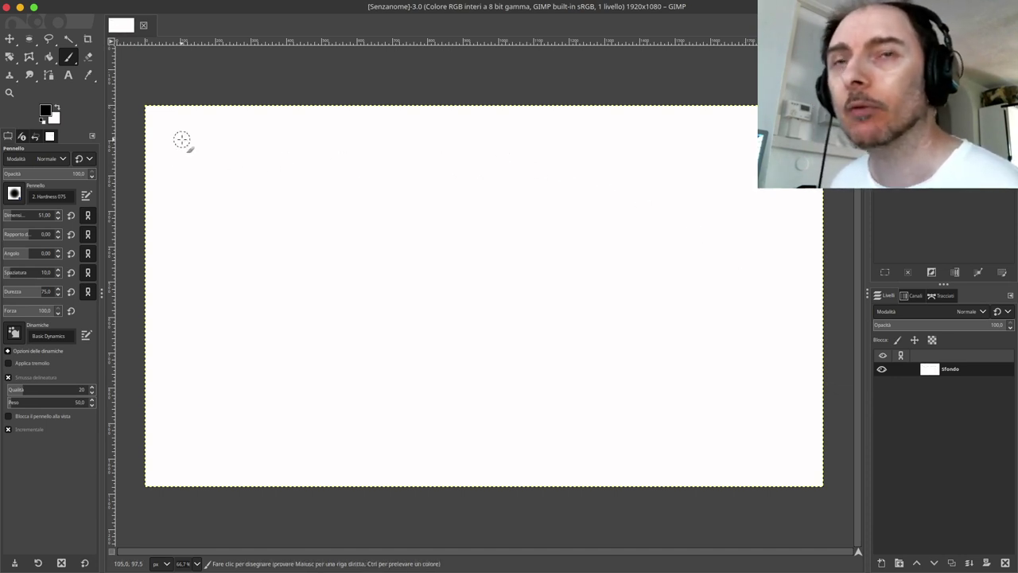
- Draw a four-sided frame of straight Shift-click brush lines on the canvas
key("shift")
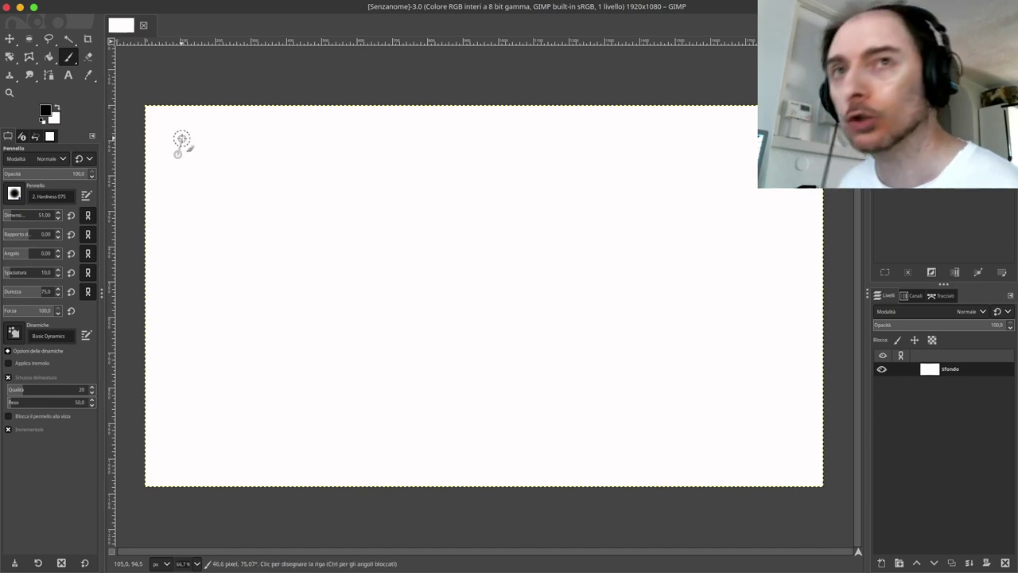
left_click(695, 153, "shift")
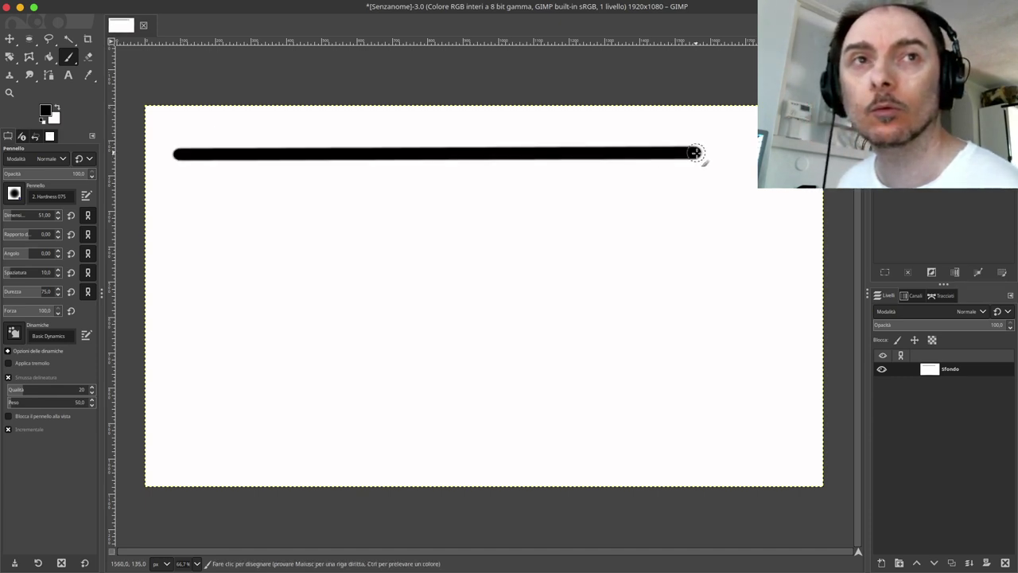
key("shift")
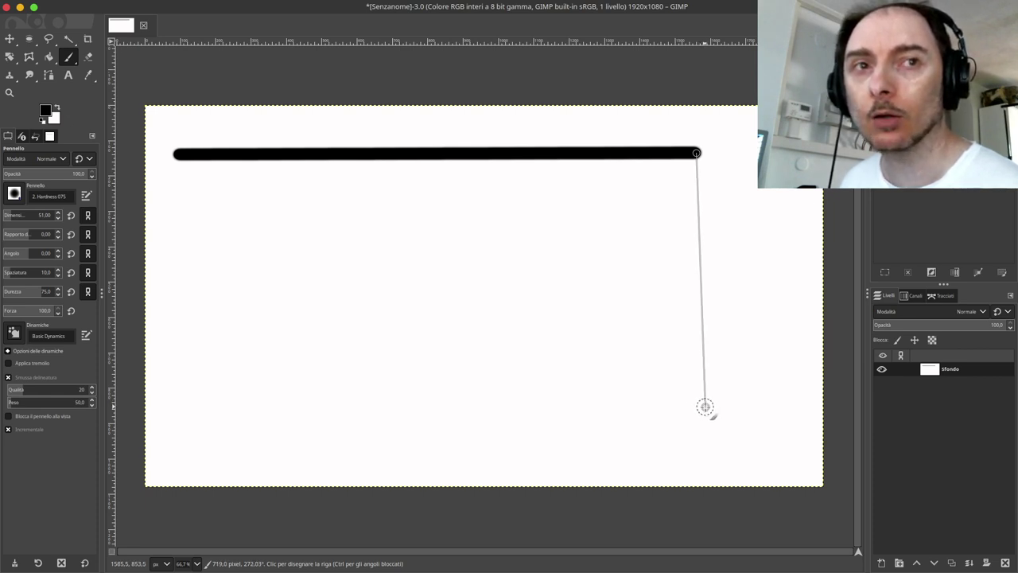
left_click(705, 408, "shift")
left_click(205, 403, "shift")
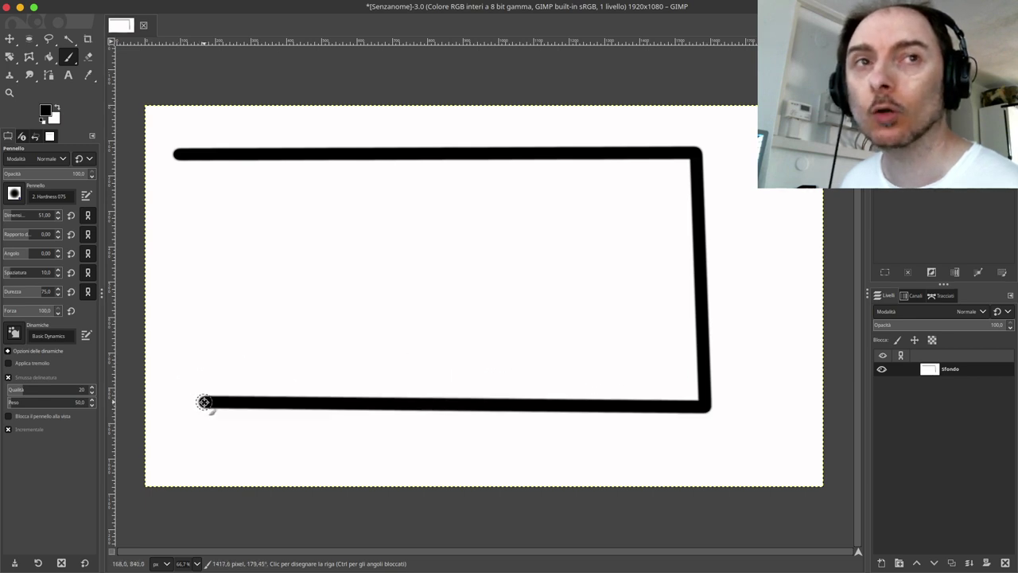
left_click(180, 155, "shift")
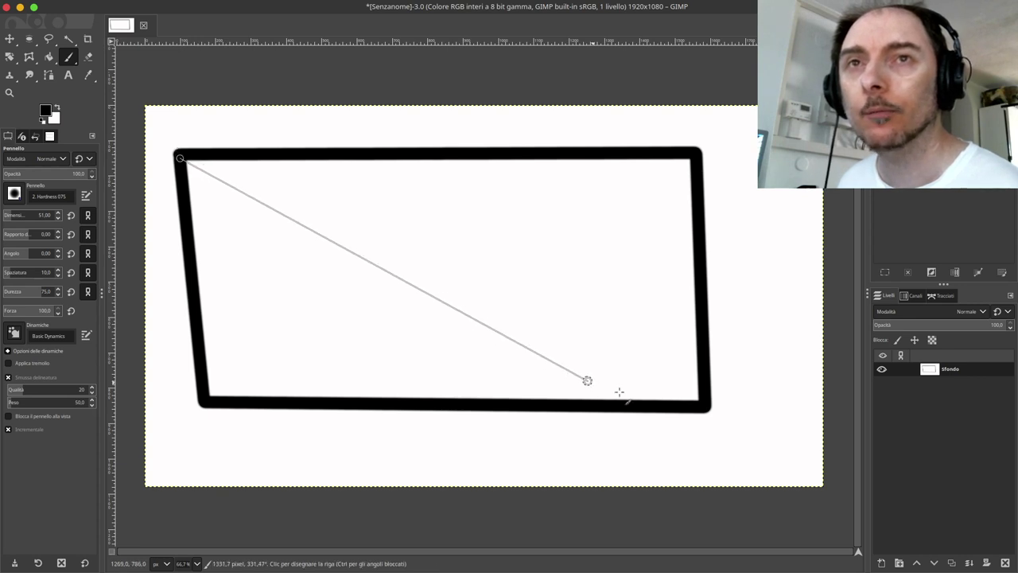
- Add two corner-to-corner diagonals forming an X, then undo them
left_click(703, 407, "shift")
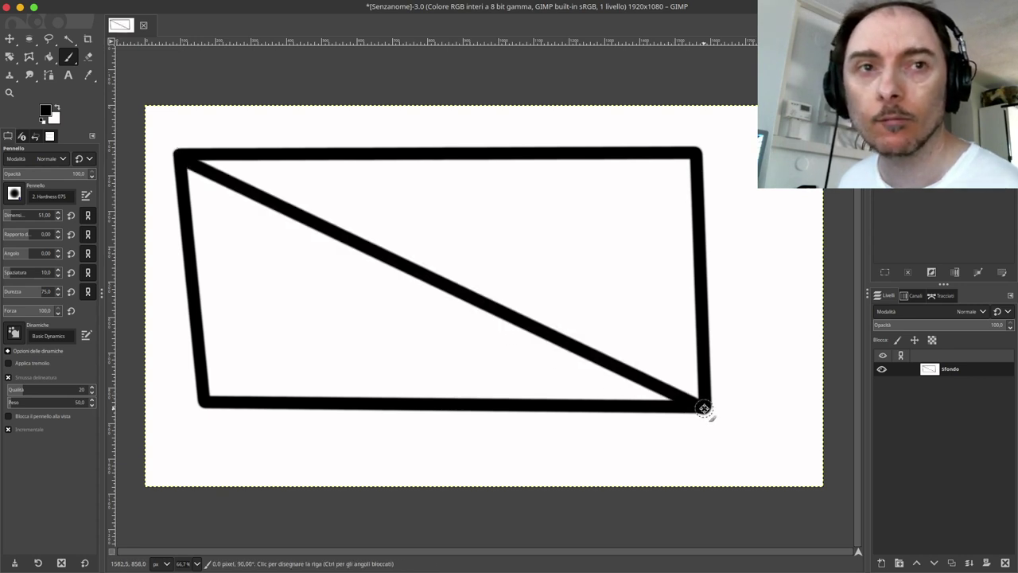
left_click(695, 151)
left_click(208, 401, "shift")
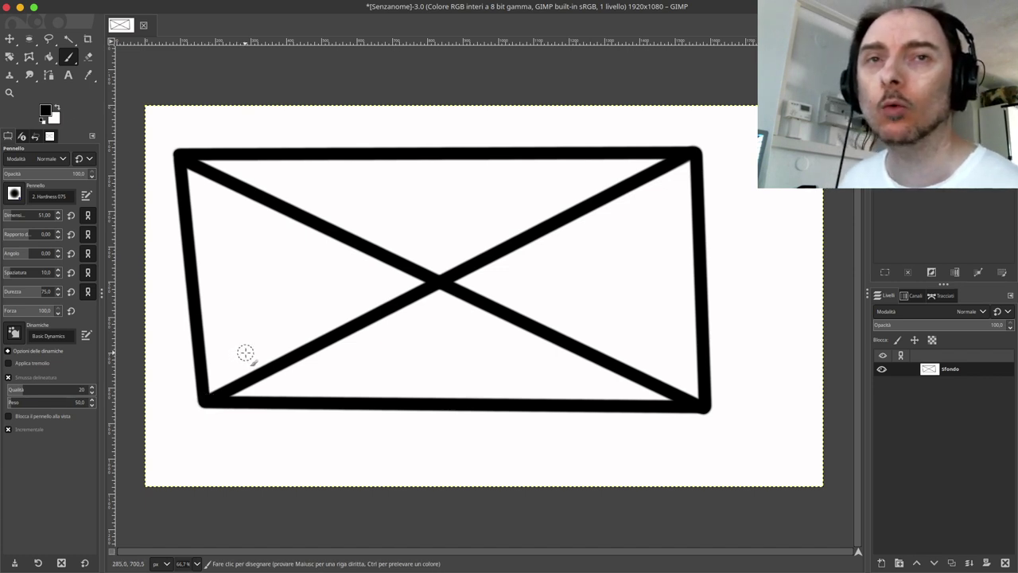
key("ctrl+z")
key("ctrl+z")
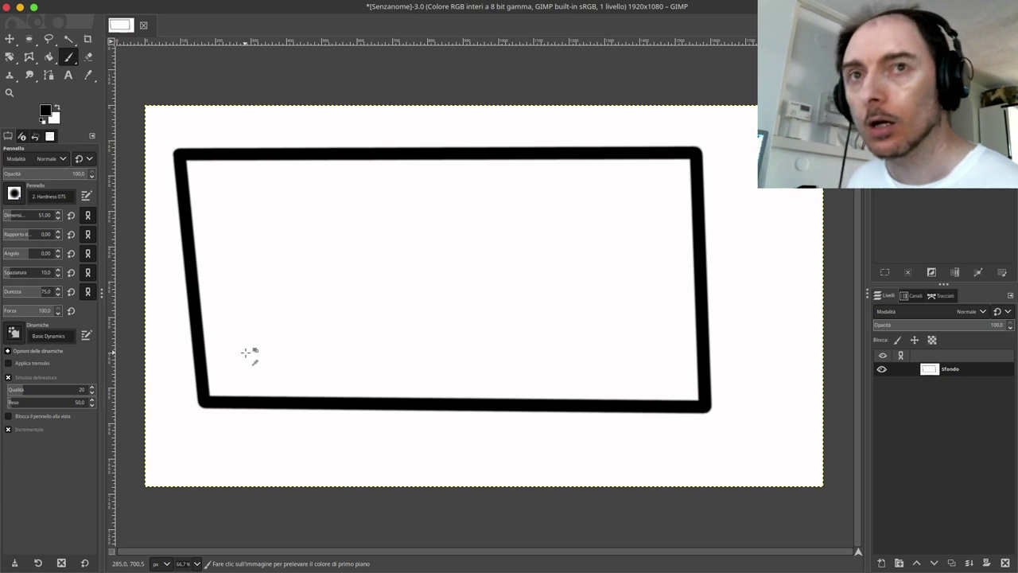
key("ctrl+z")
key("ctrl+z")
key("ctrl+z")
key("ctrl+z")
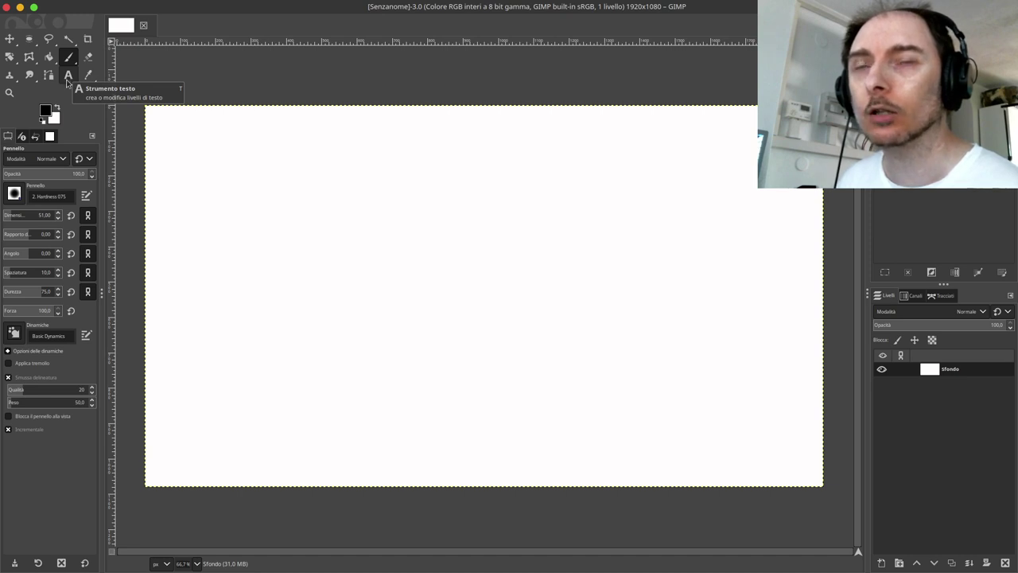
- Drag an 828×828 px circular Ellipse Select selection on the canvas's left side
left_click(29, 38)
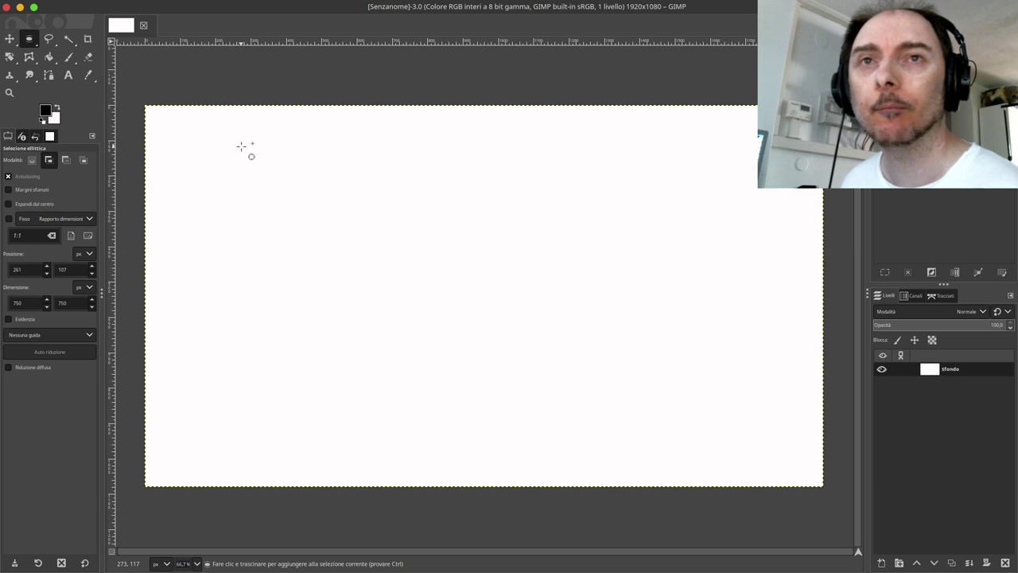
mouse_move(241, 146)
left_mouse_down()
mouse_move(496, 353)
mouse_move(536, 354)
left_mouse_up()
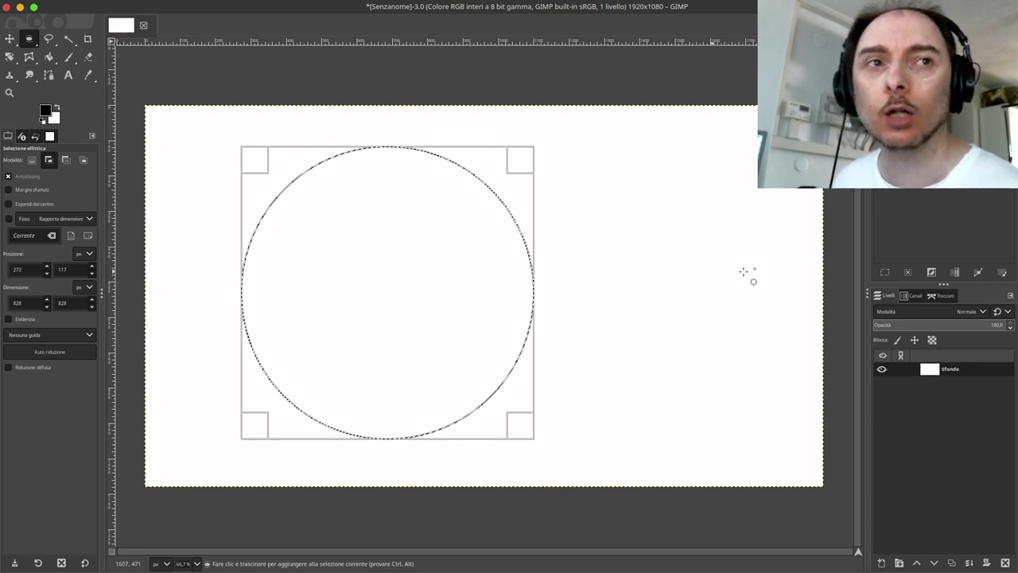
- Convert the circular selection into the 'Selezione' path from the Paths tab
left_click(911, 297)
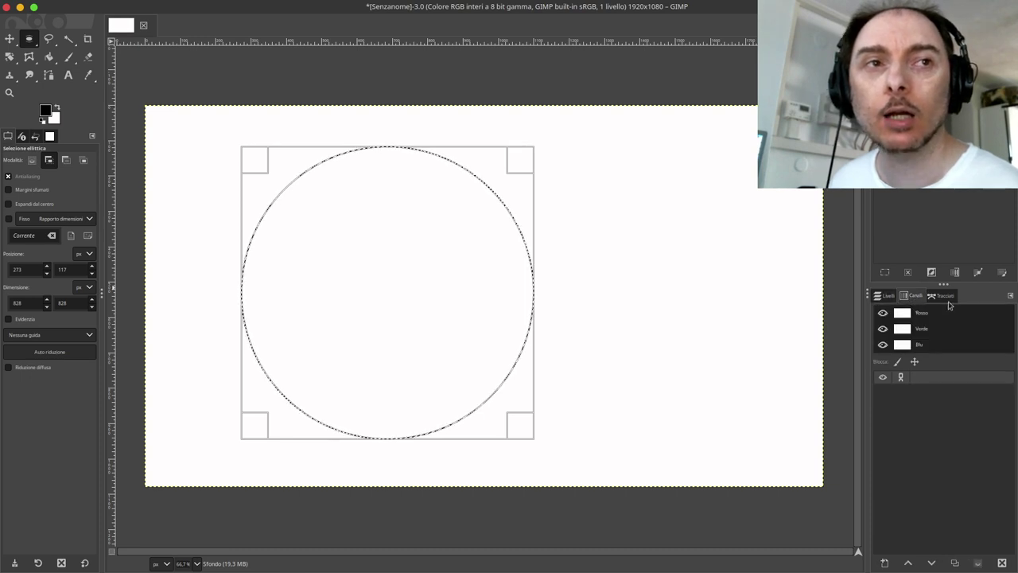
left_click(947, 298)
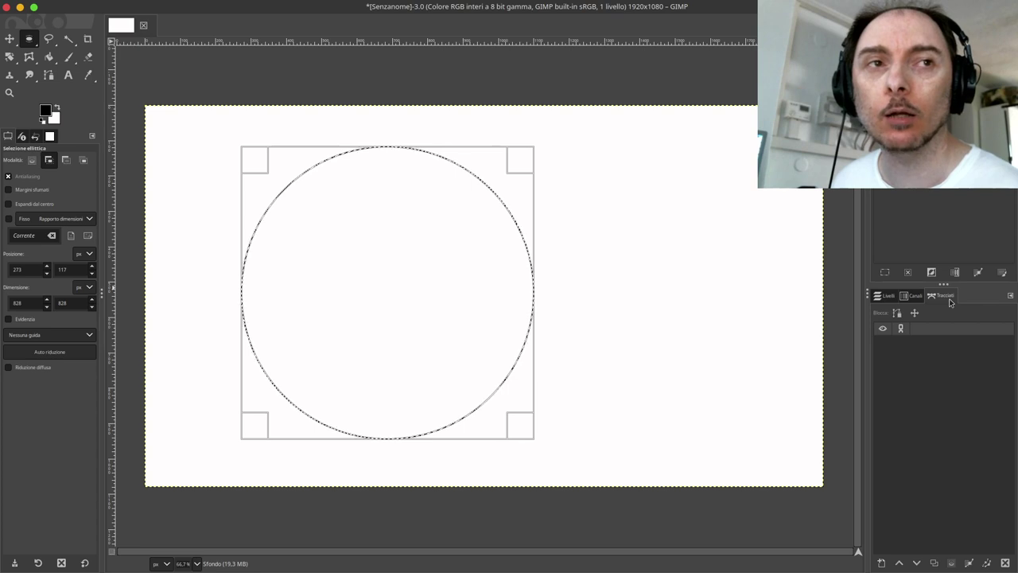
mouse_move(371, 10)
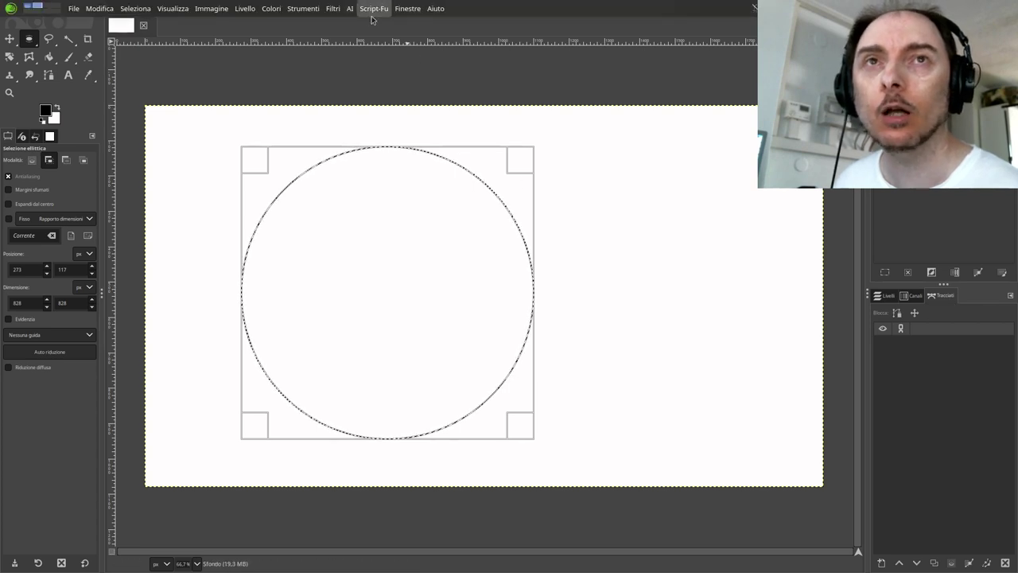
left_click(406, 8)
mouse_move(445, 40)
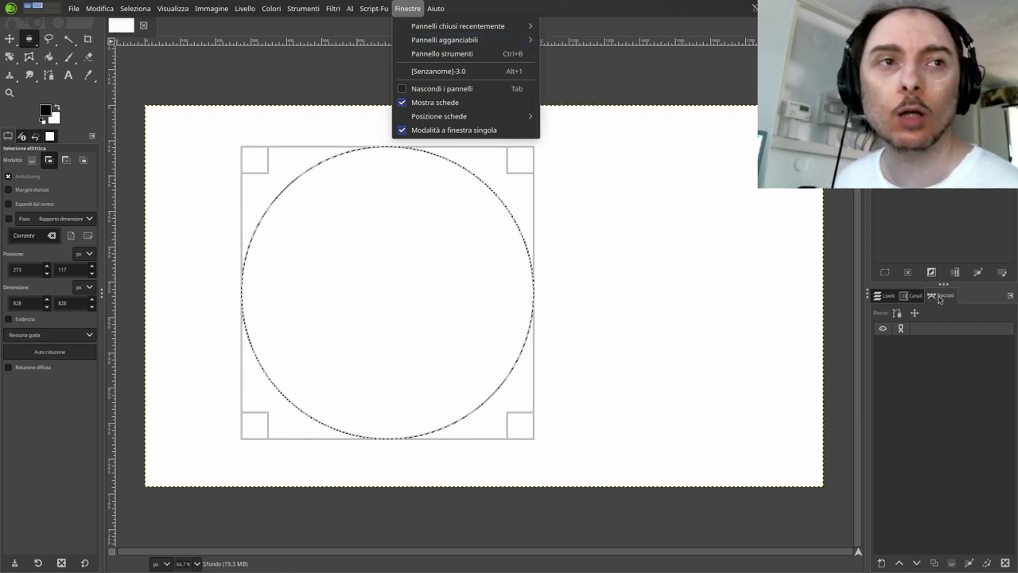
left_click(940, 298)
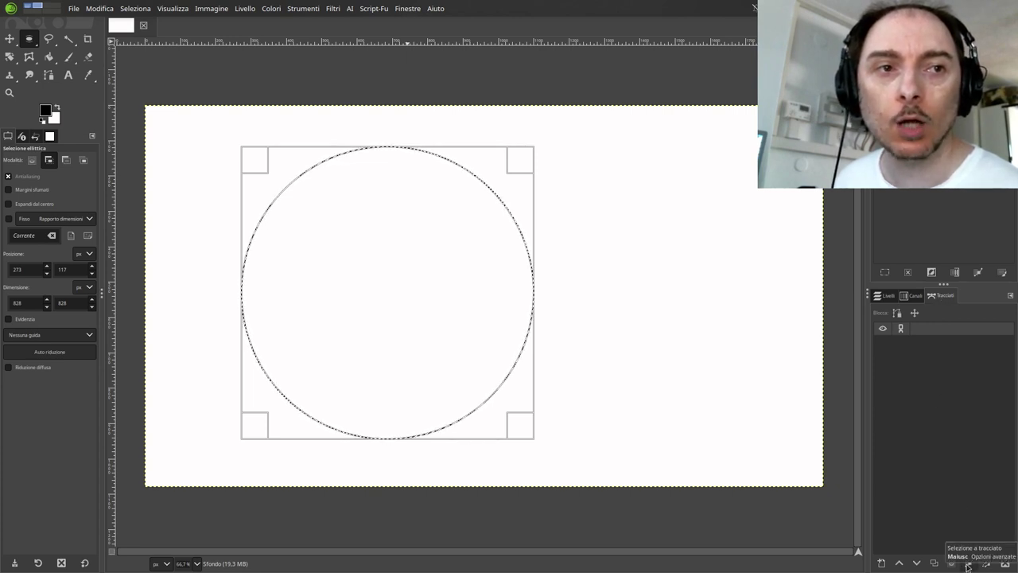
left_click(968, 564)
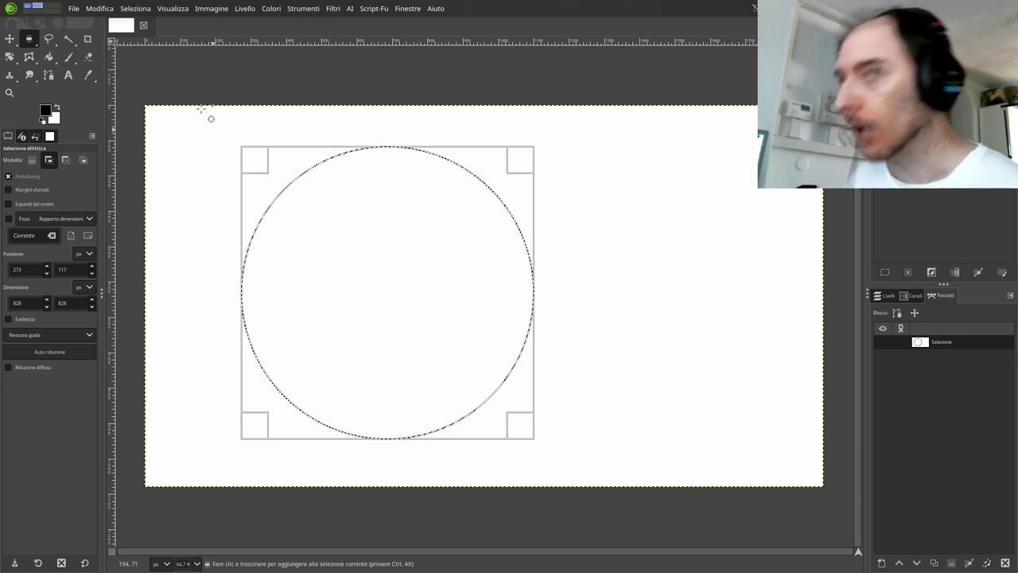
- Deselect all, make the 'Selezione' path visible, and return to the Layers list
left_click(137, 10)
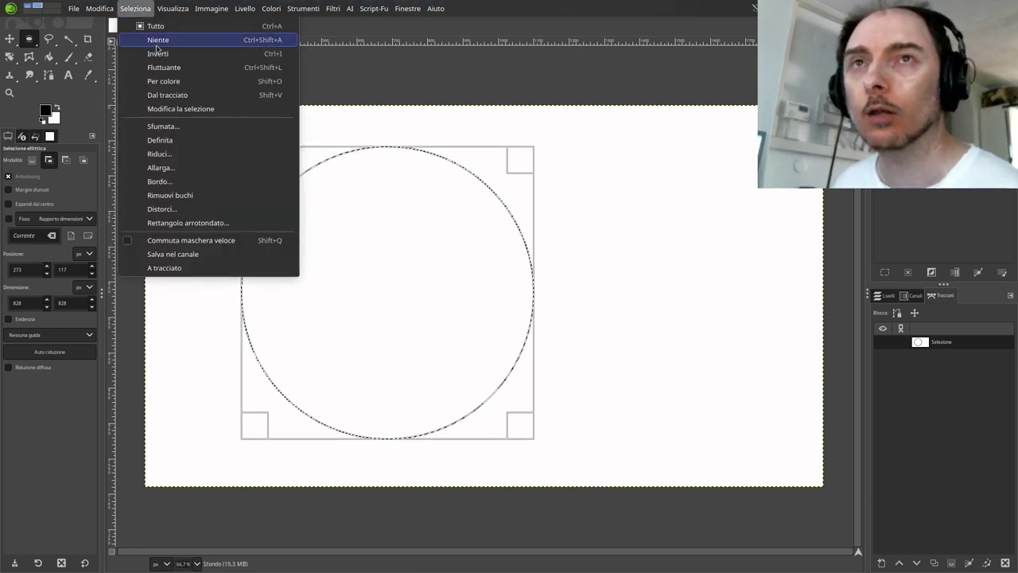
left_click(165, 43)
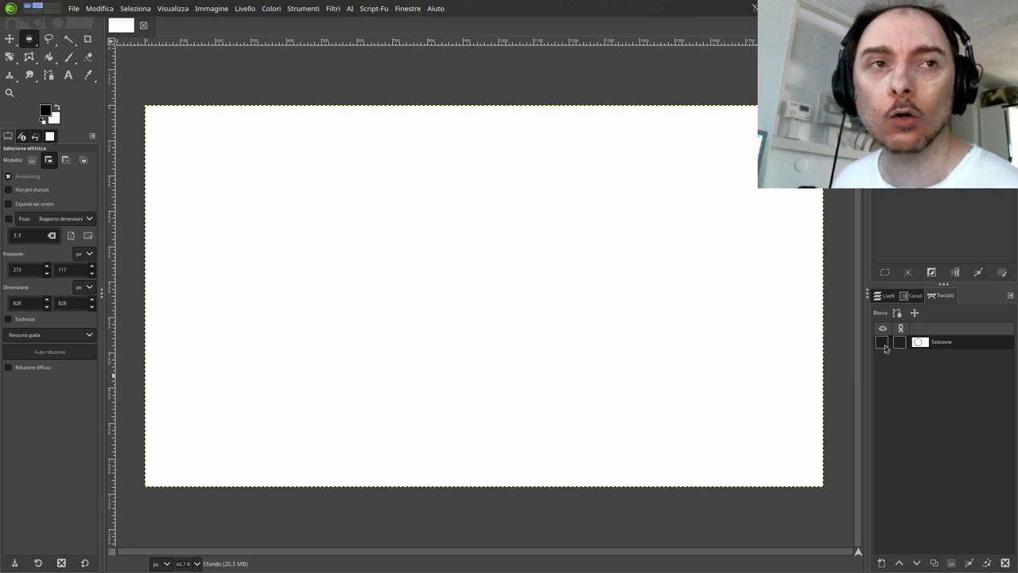
left_click(881, 342)
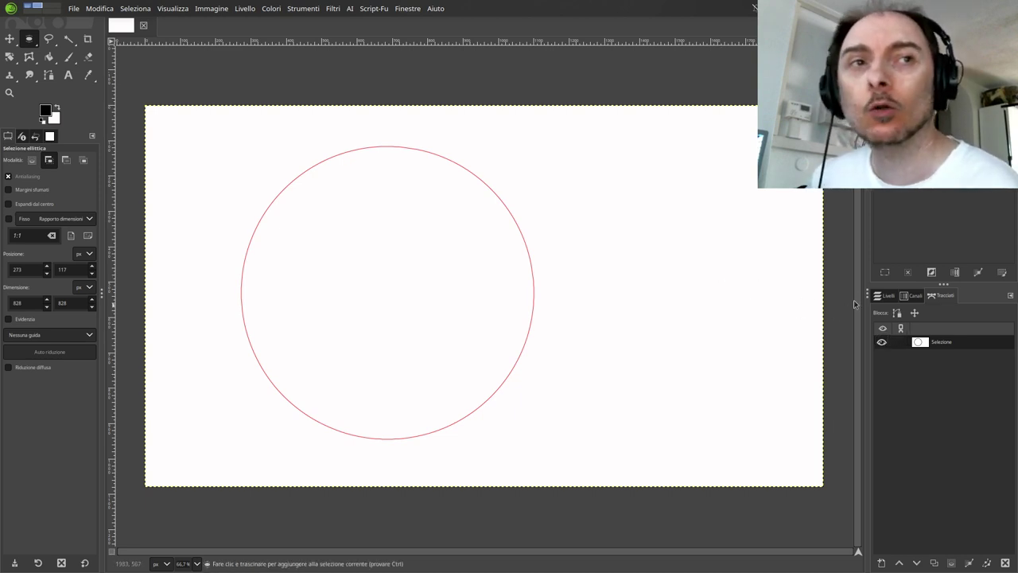
left_click(881, 296)
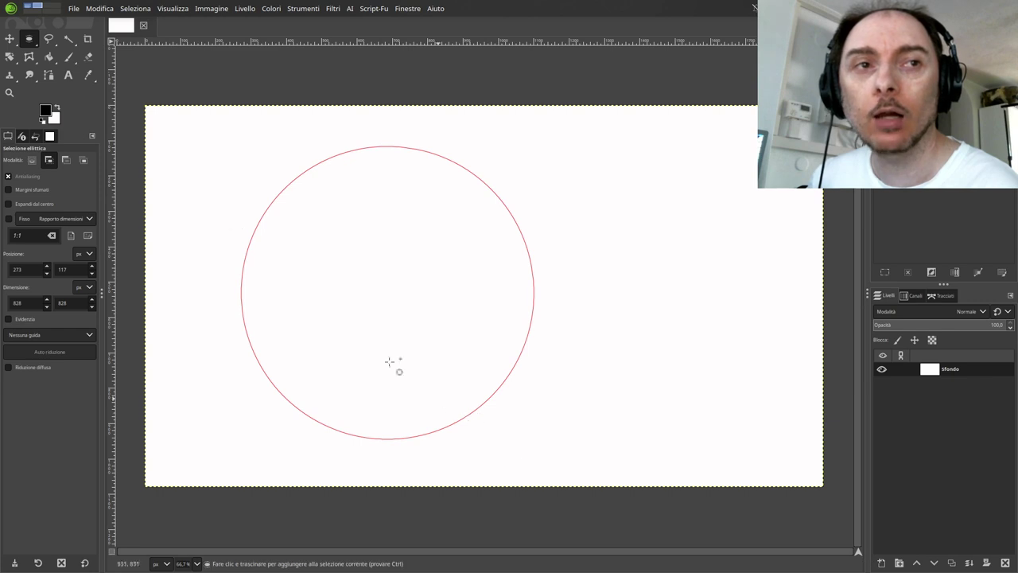
left_click(70, 77)
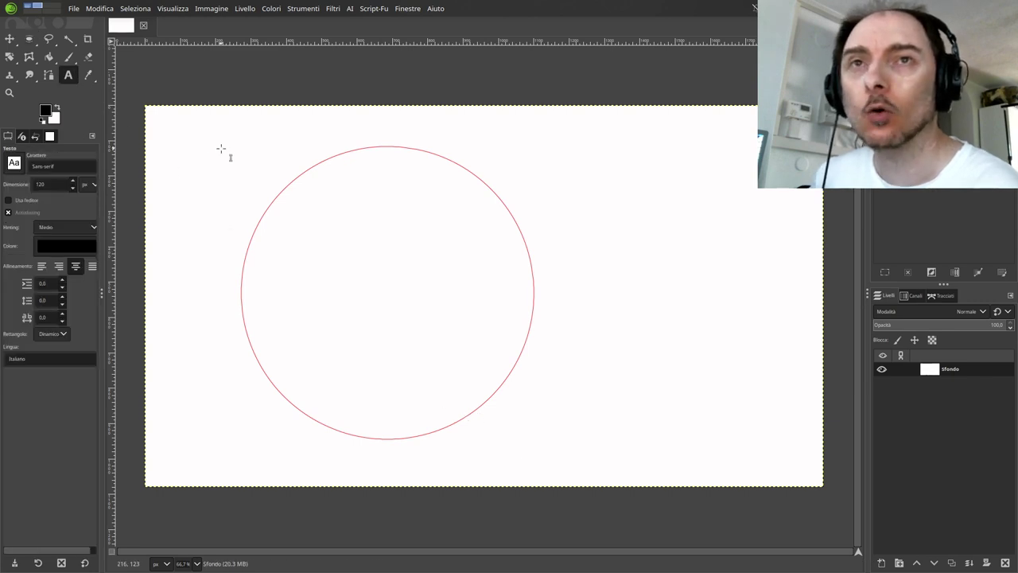
- Type 'Testo a tracciato' as a black text layer near the canvas's top-left
left_click(221, 148)
type("Te")
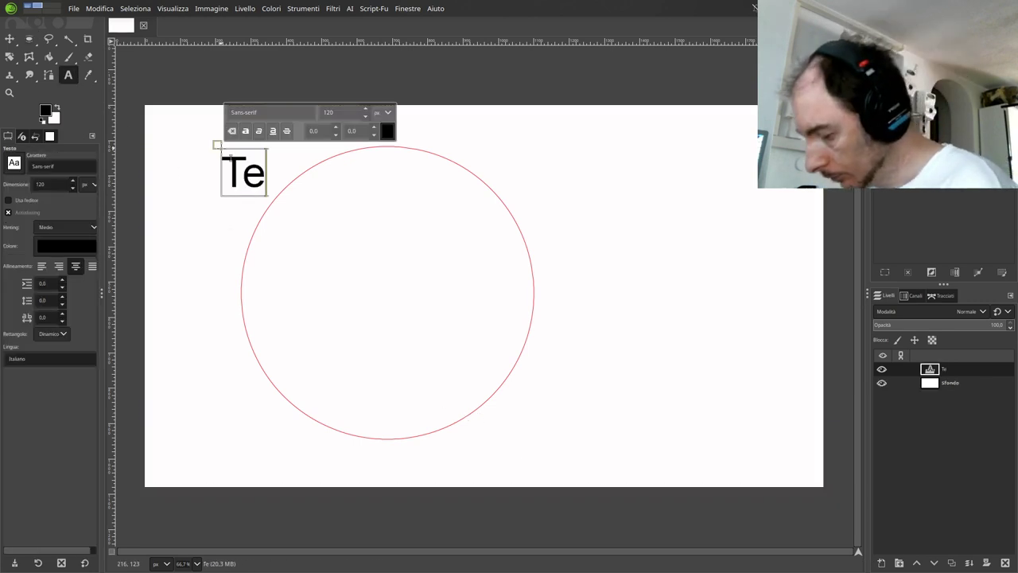
type("stpo")
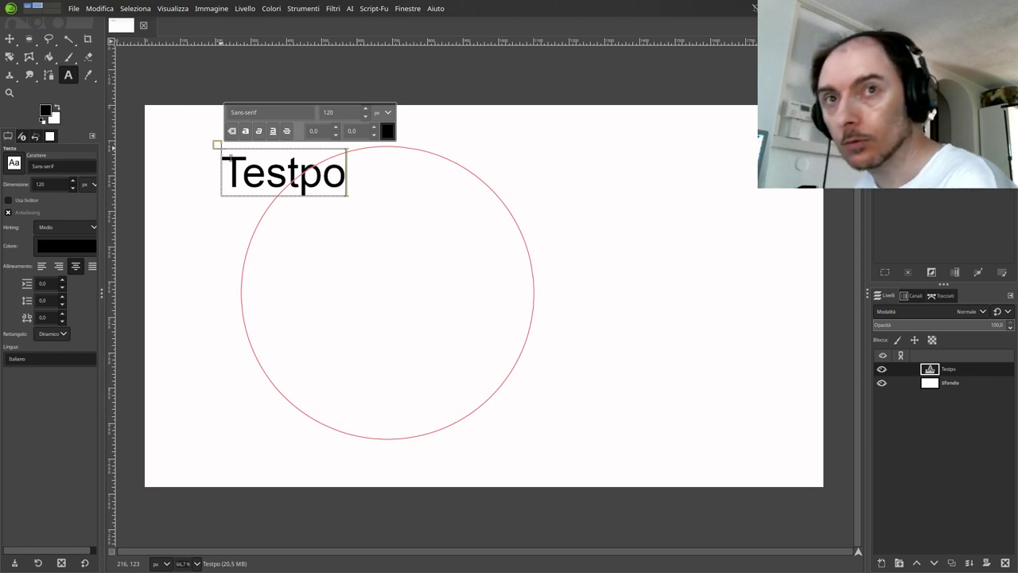
key("BackSpace")
key("BackSpace")
type("o")
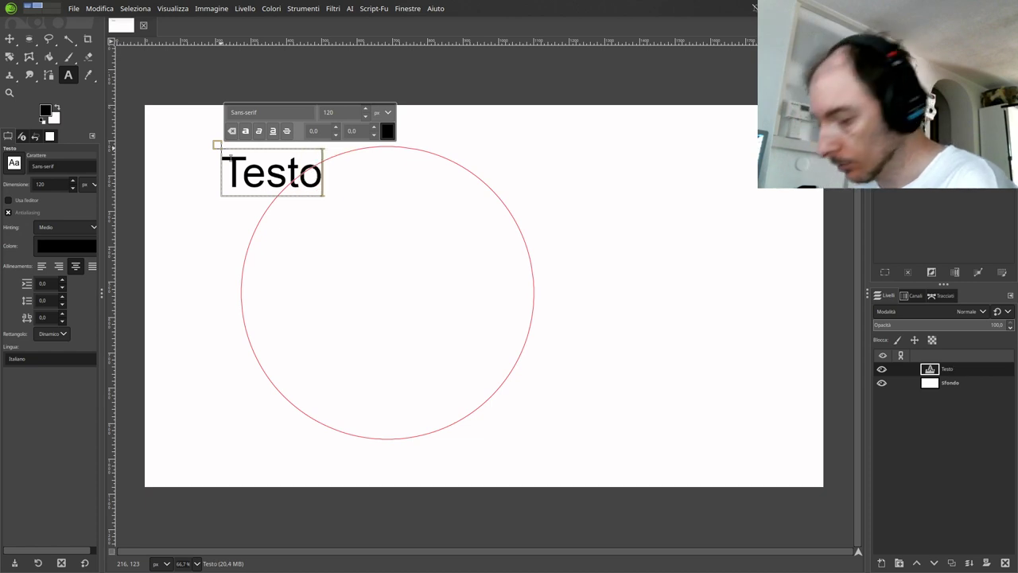
type(" a tra")
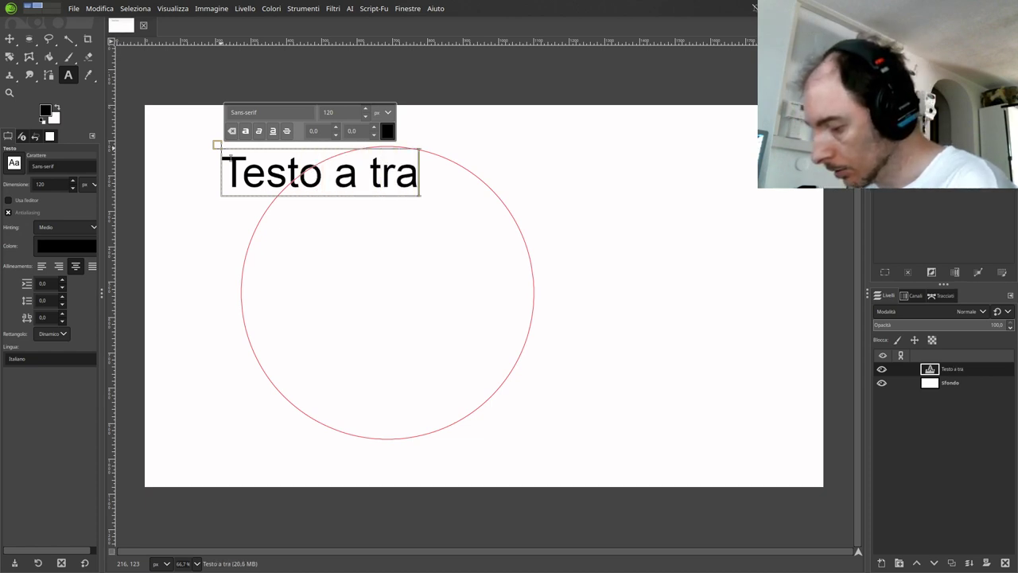
type("ccoa")
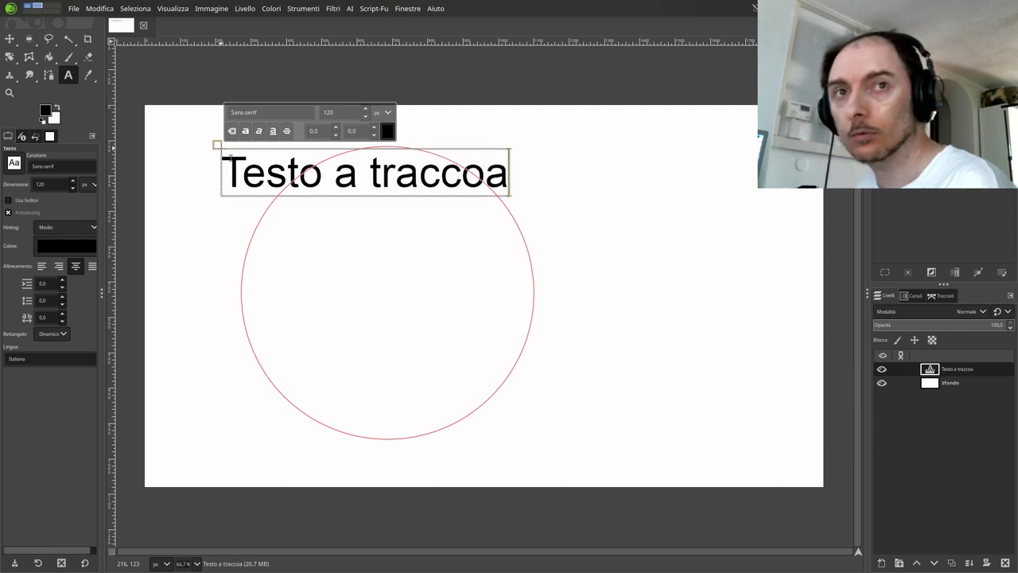
key("BackSpace")
key("BackSpace")
type("iat")
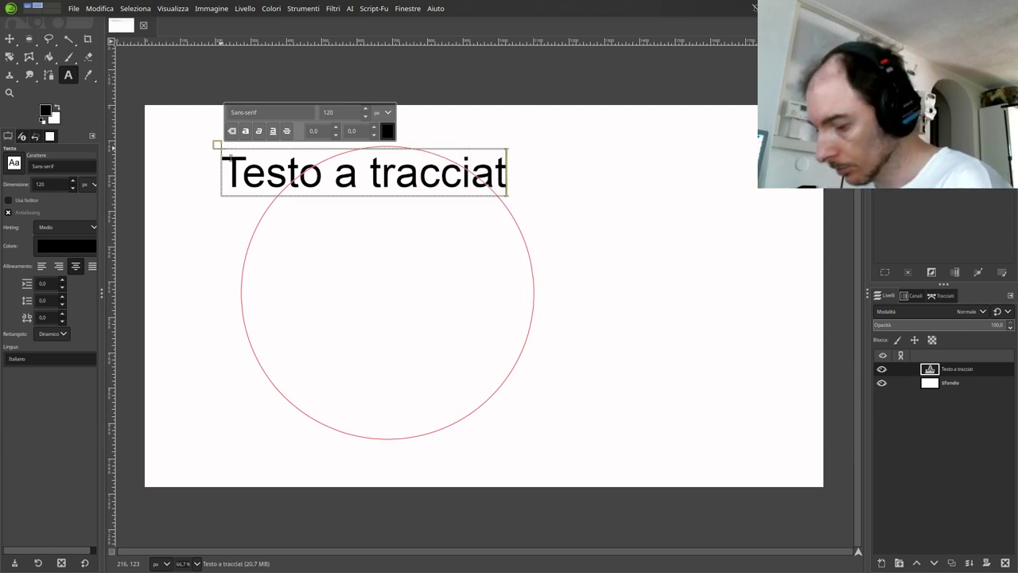
type("o")
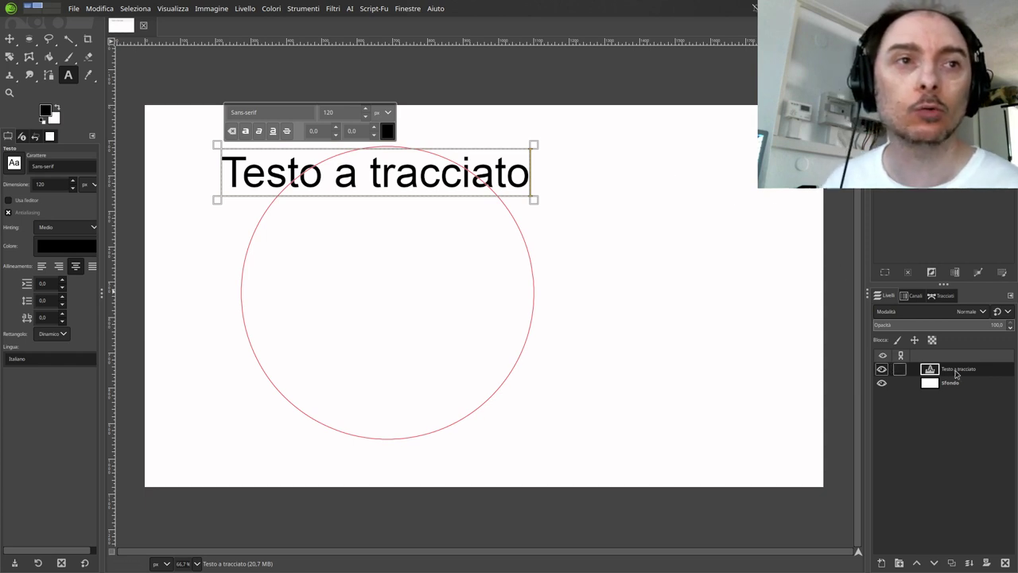
- Bend the text along the circle with Text along Path and show the Paths list
right_click(956, 375)
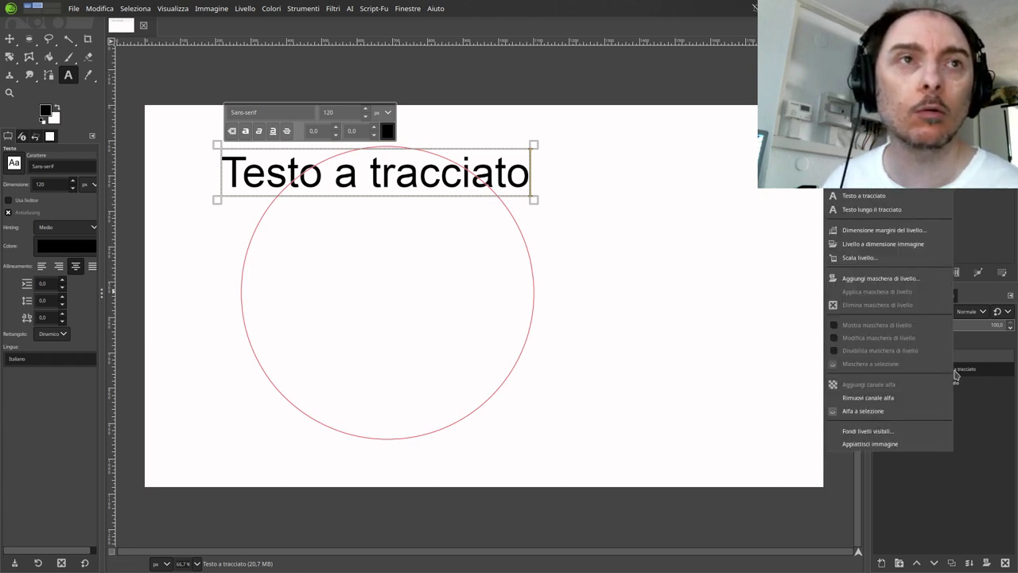
left_click(890, 211)
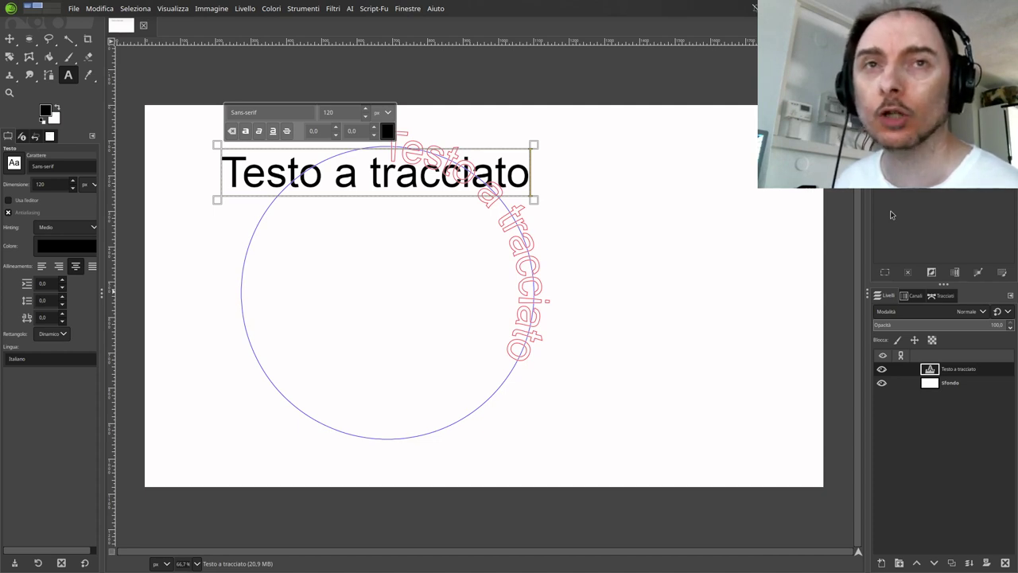
left_click(952, 296)
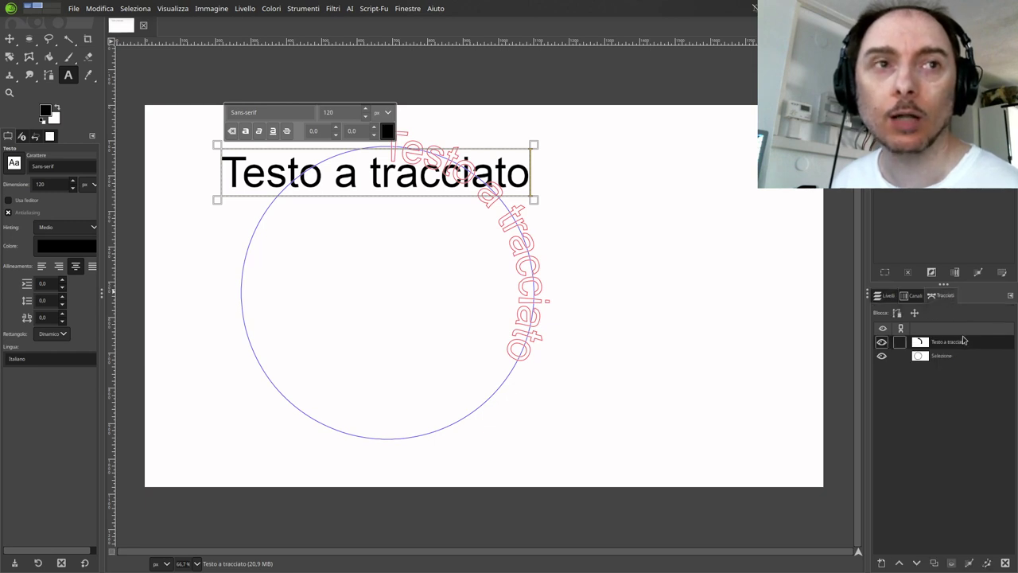
- Add the curved 'Testo a tracciato' path to the selection, then show the Layers list
right_click(950, 345)
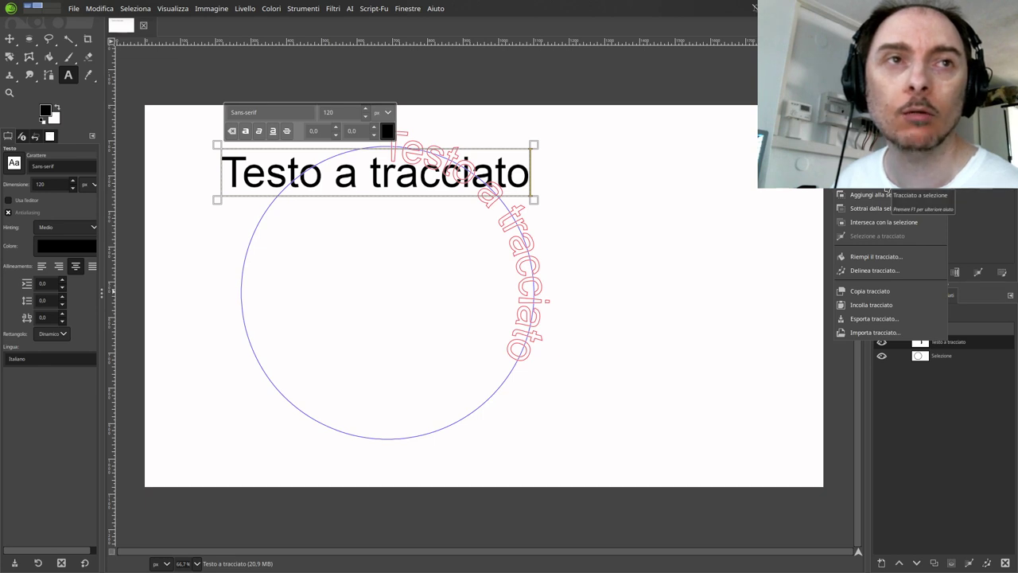
left_click(886, 191)
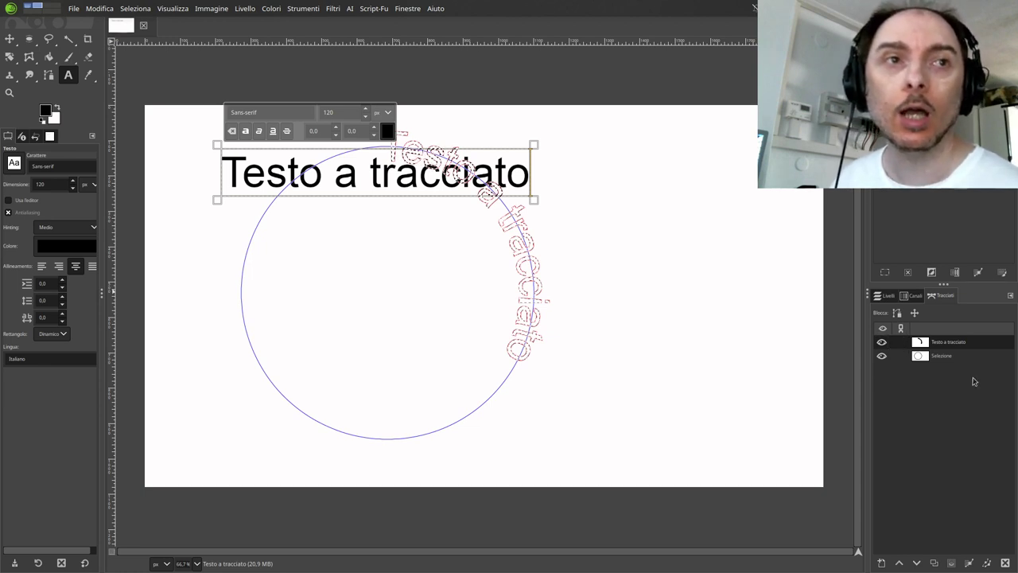
left_click(882, 299)
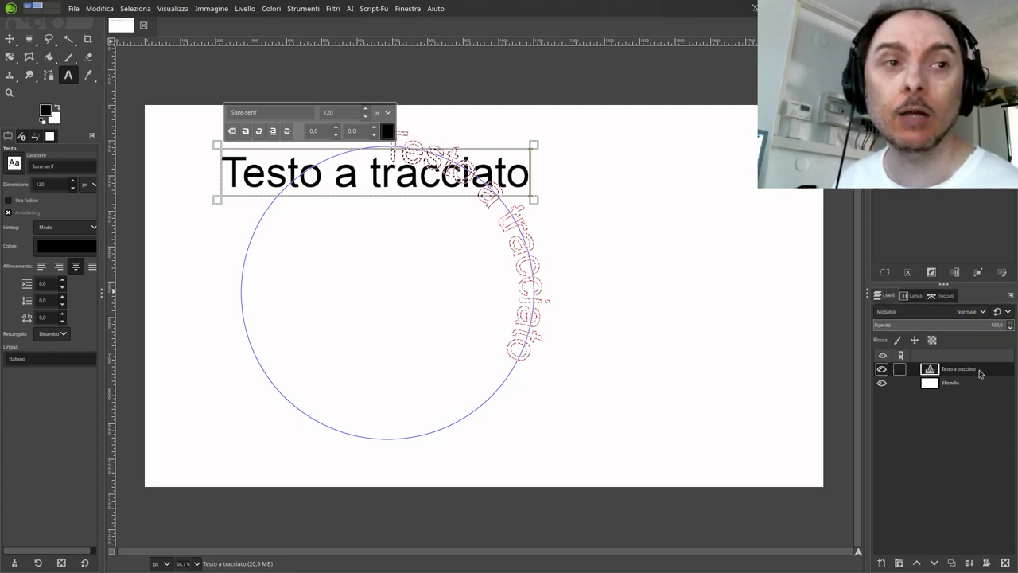
- Replace the straight text layer with a new transparent layer
left_click(1005, 563)
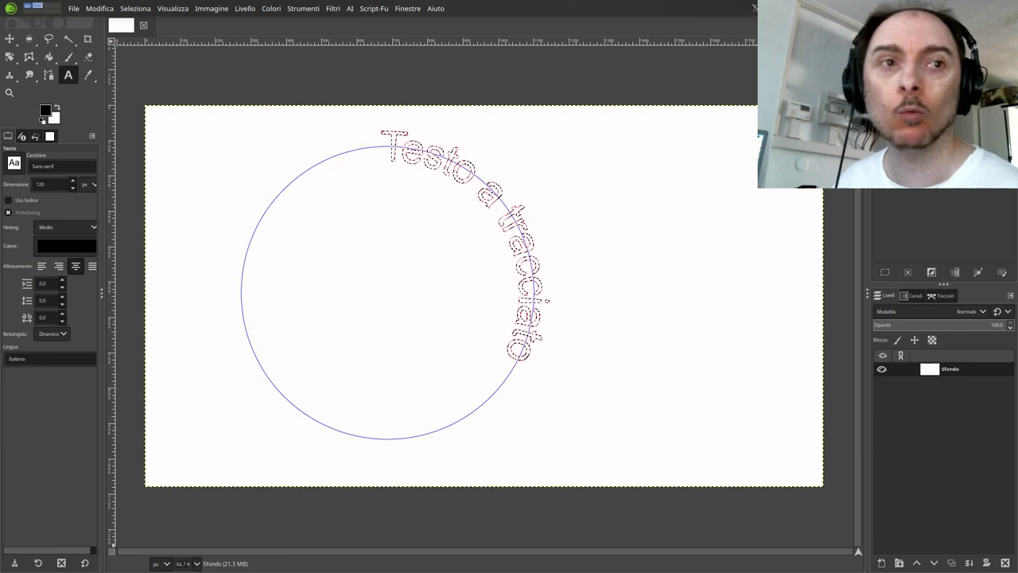
left_click(882, 562)
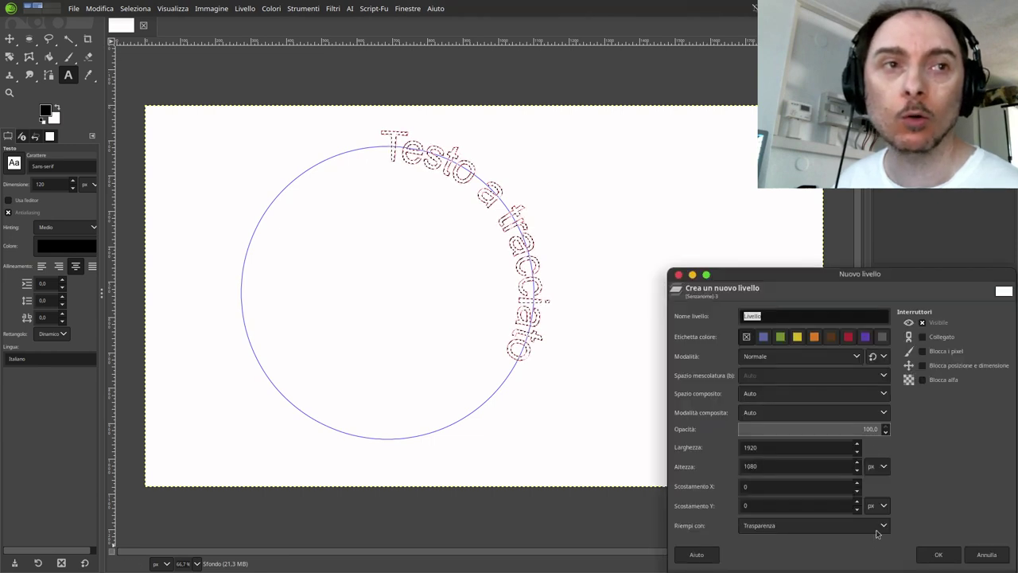
left_click(939, 555)
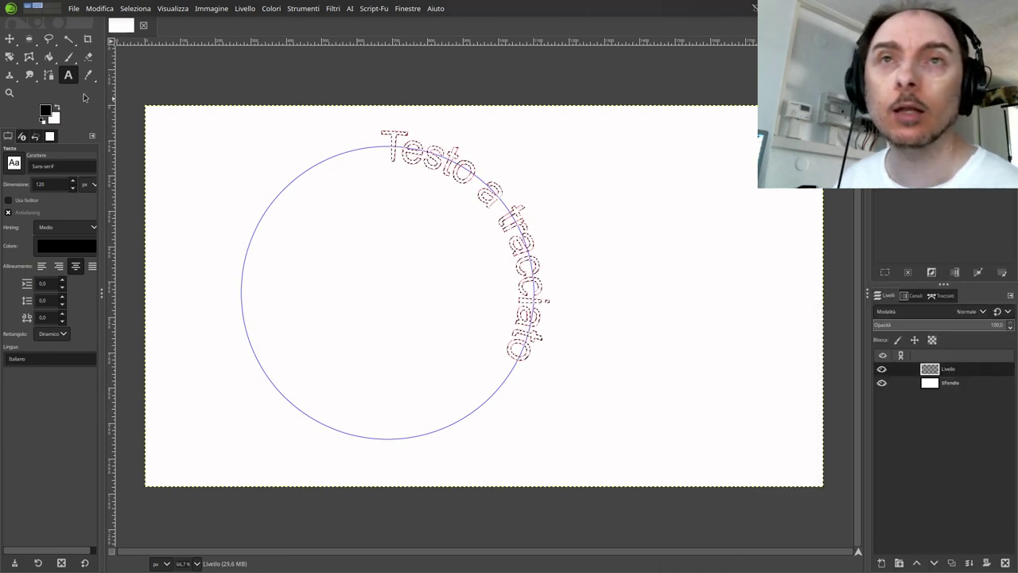
- Bucket-fill the curved text selection solid black
left_click(48, 56)
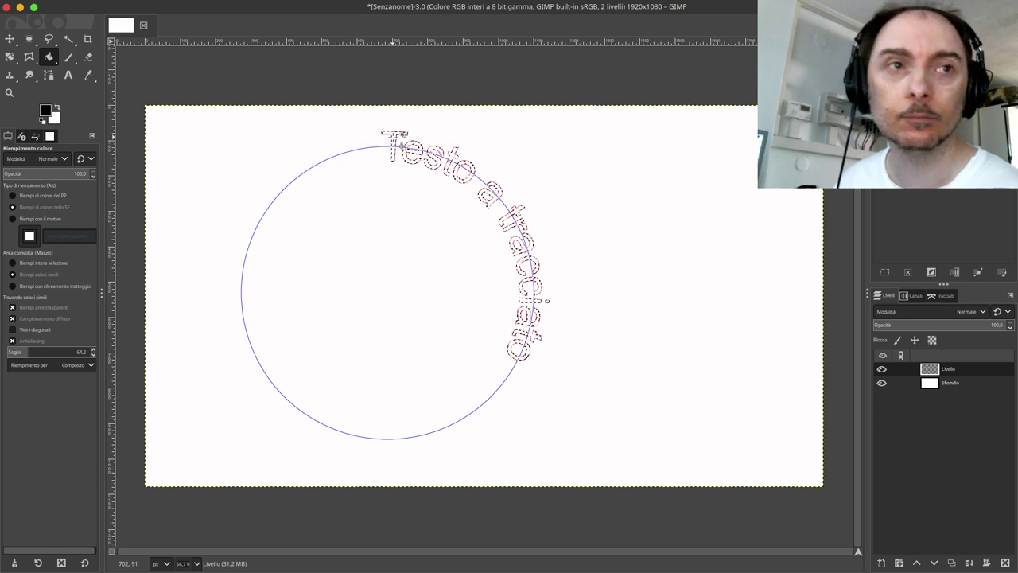
scroll(400, 143, "up", 1, "ctrl")
scroll(400, 143, "up", 1, "ctrl")
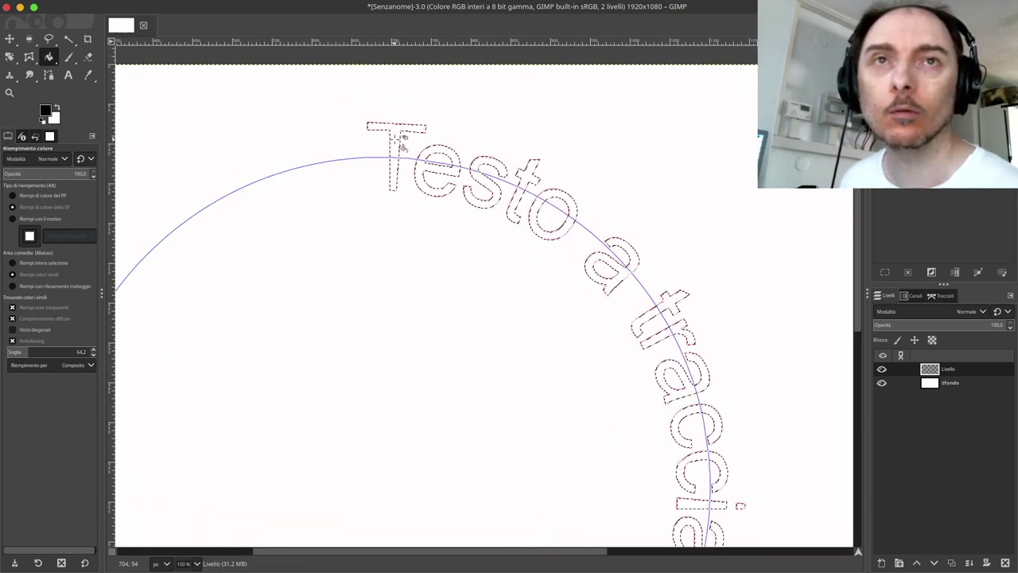
left_click(56, 106)
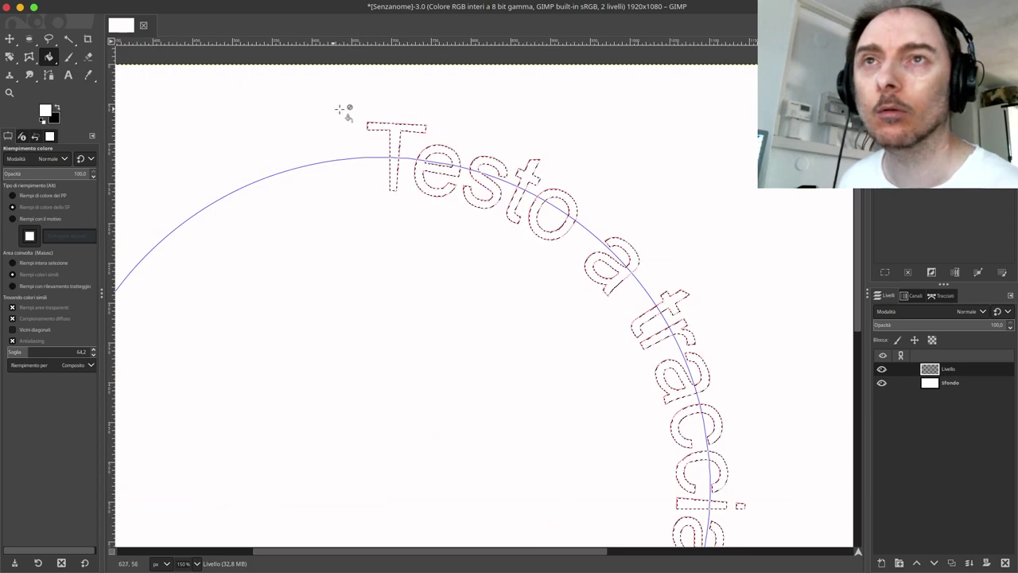
left_click(402, 137)
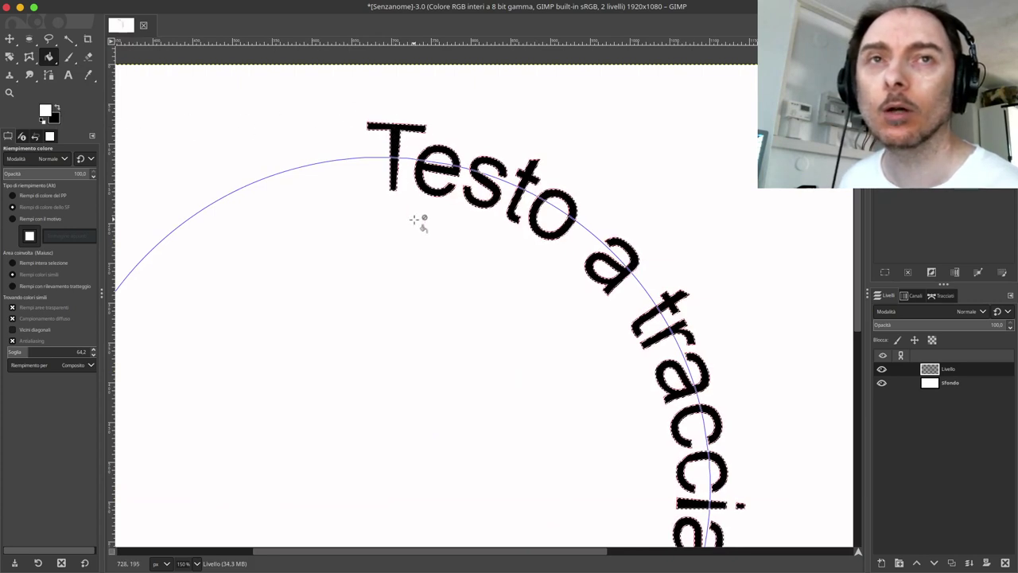
scroll(404, 206, "down", 3, "ctrl")
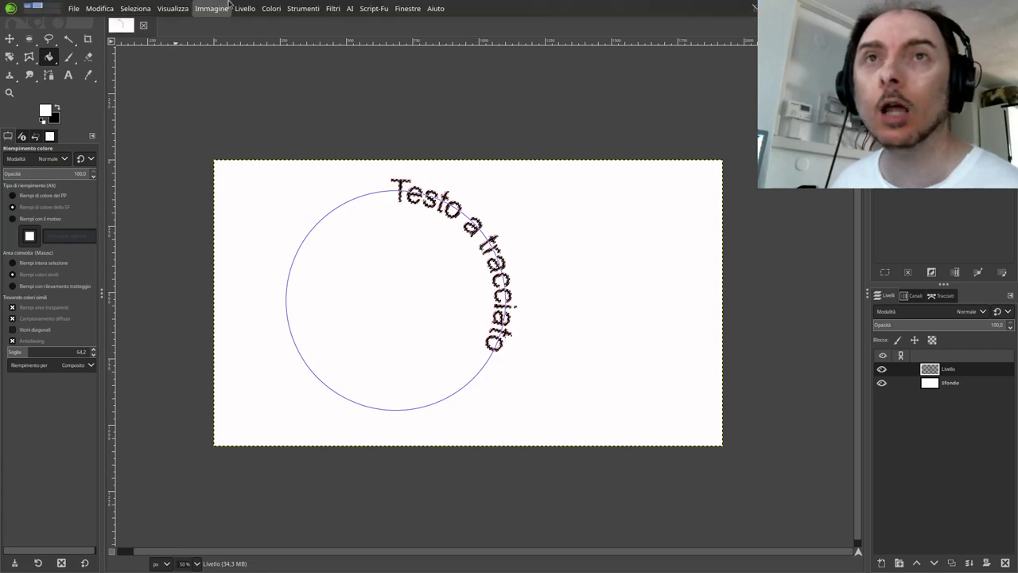
- Crop the text layer to its content, hide the Selezione circle path, and select none
left_click(238, 7)
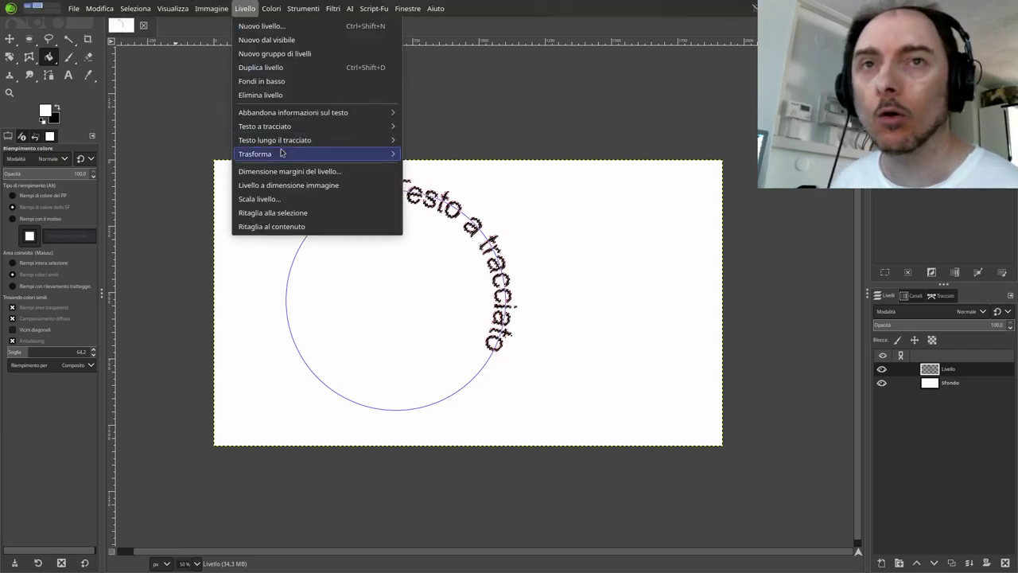
left_click(271, 226)
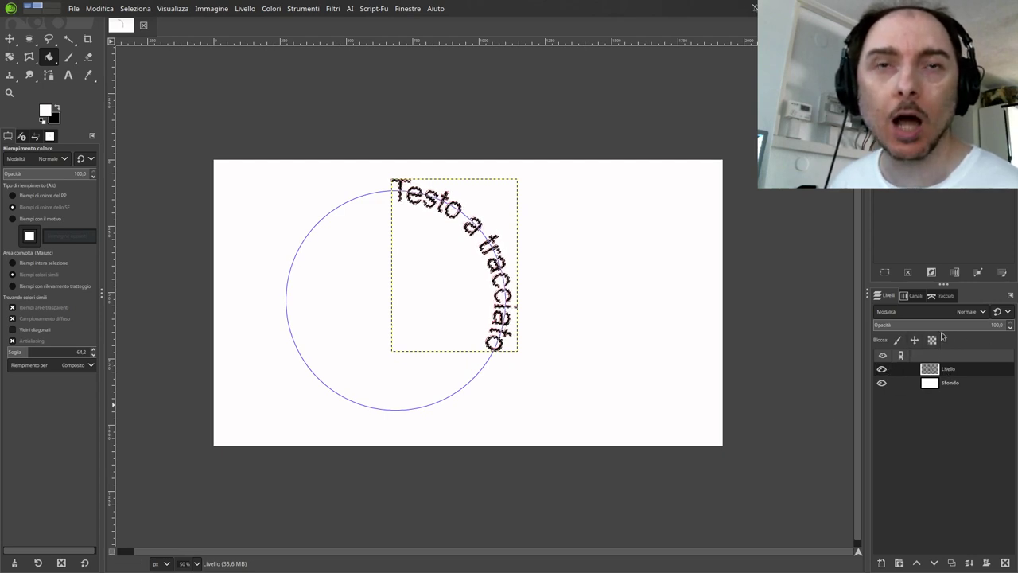
left_click(946, 296)
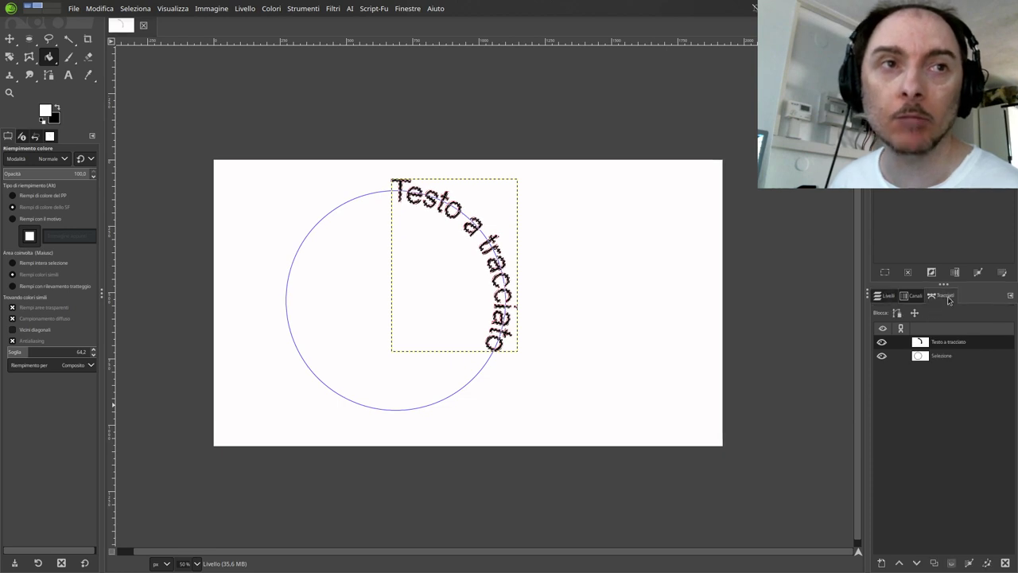
left_click(882, 357)
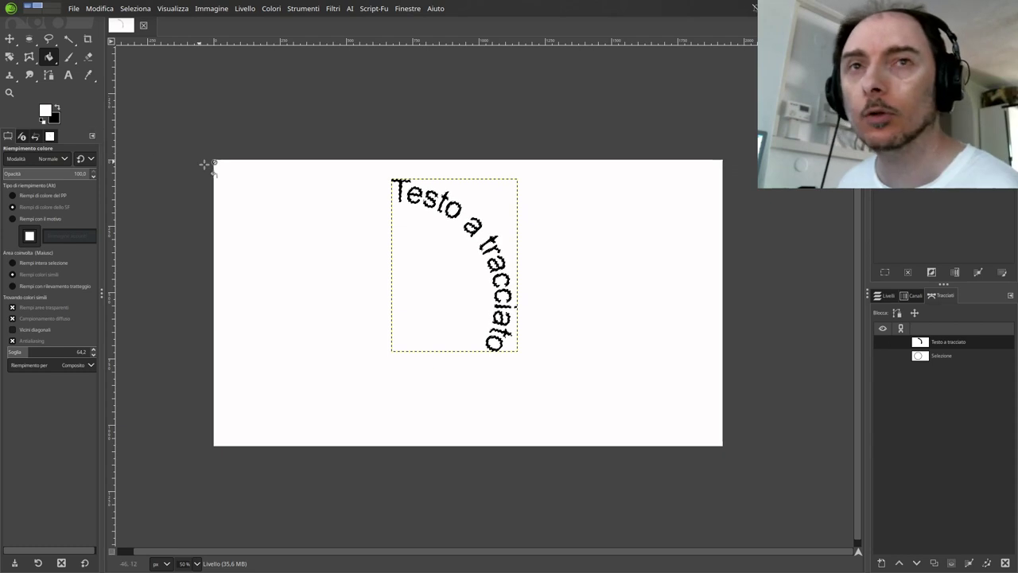
left_click(128, 8)
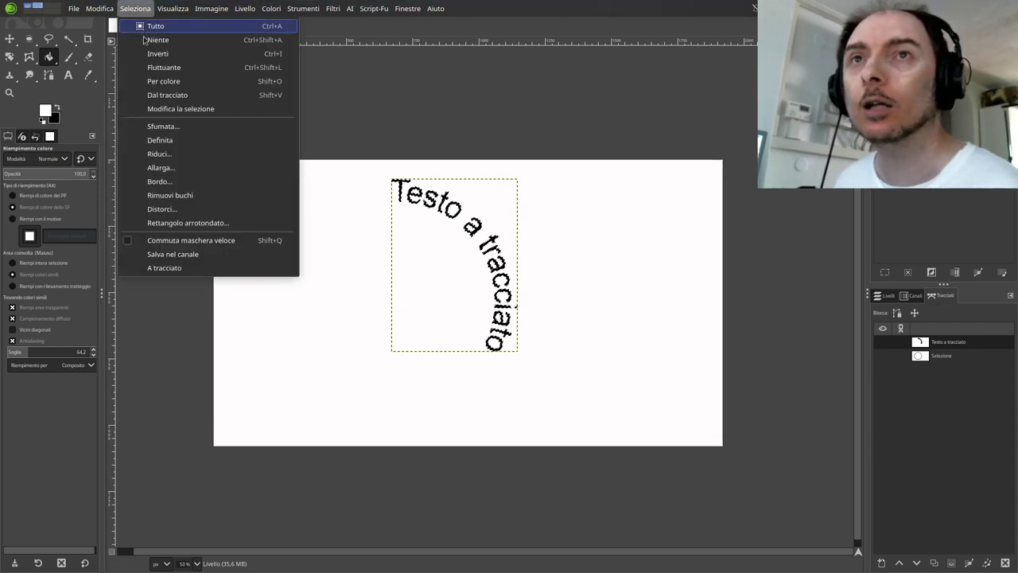
left_click(149, 41)
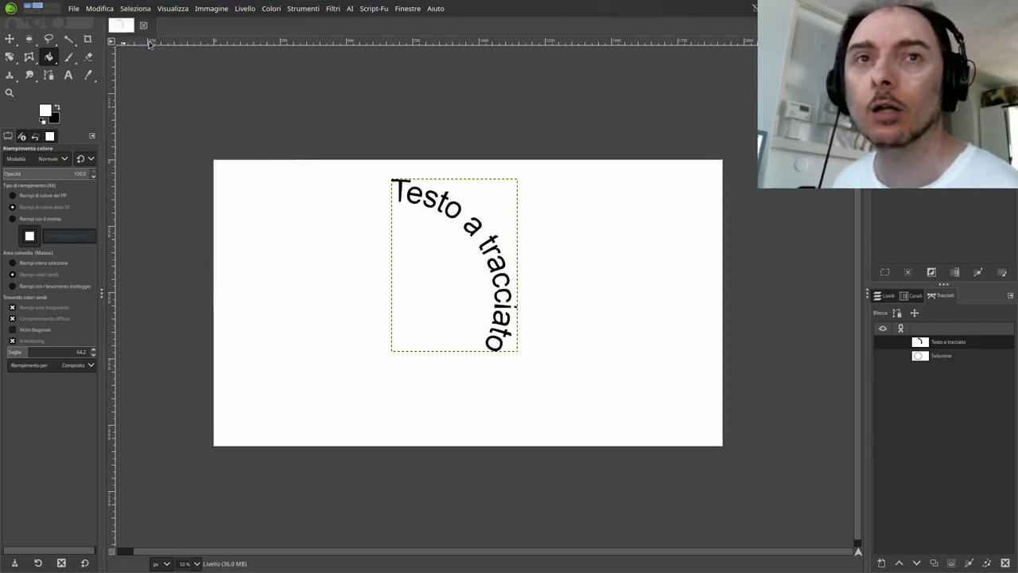
- Rotate the curved text layer about -30° so it arches upright across the top
left_click(11, 60)
mouse_move(418, 210)
left_mouse_down()
mouse_move(345, 207)
mouse_move(287, 254)
left_mouse_up()
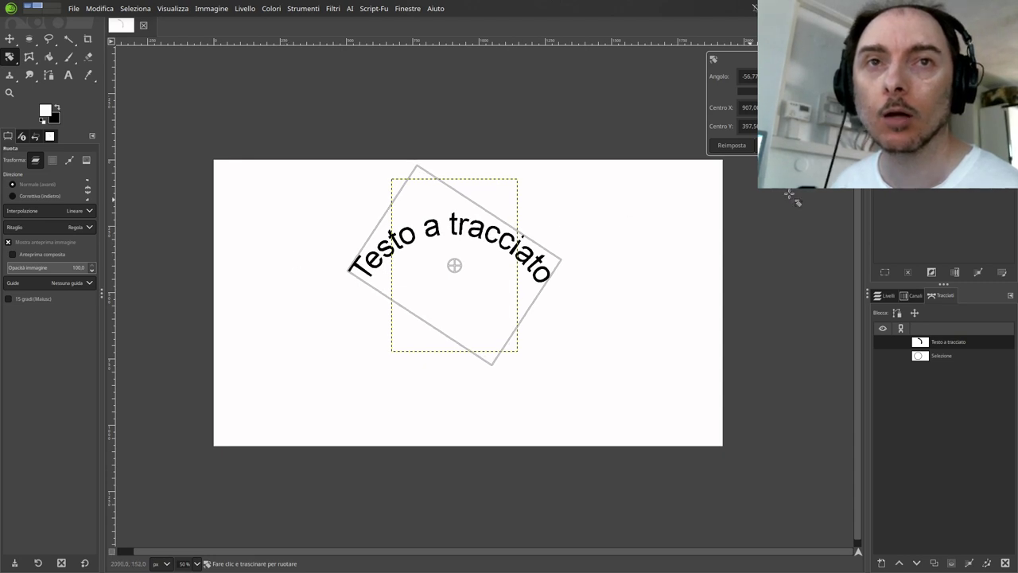
left_click(776, 145)
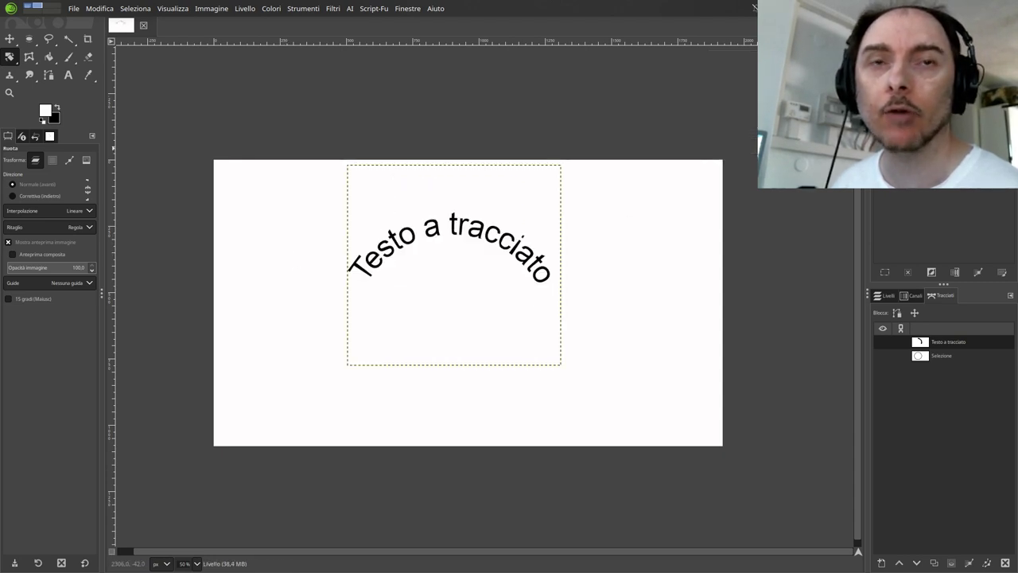